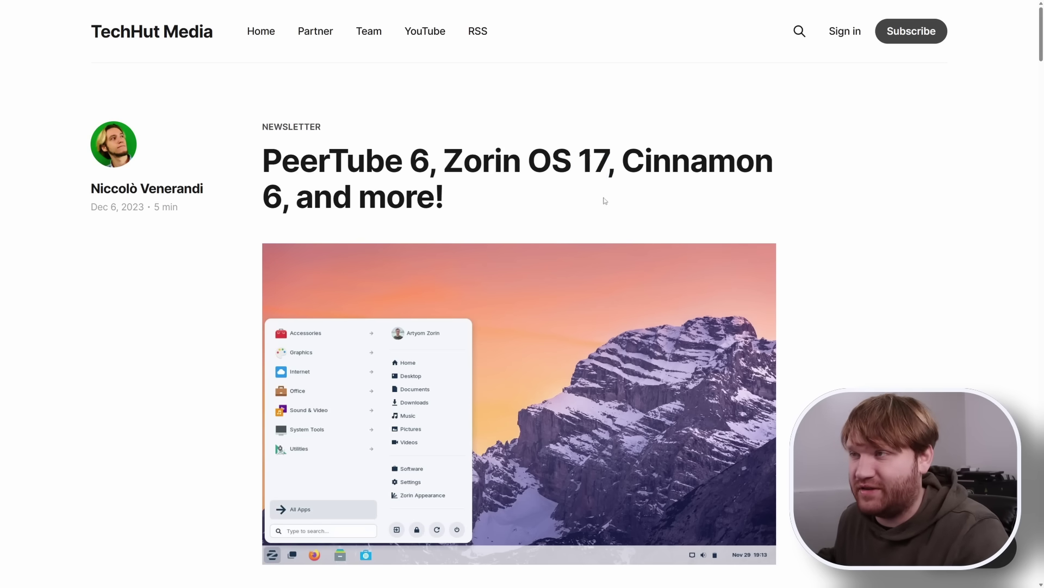
- Scroll through the What's new sections of 'A Sneak Peek at Zorin OS 17' and back up
left_click_drag(605, 201, 280, 161)
left_click(471, 176)
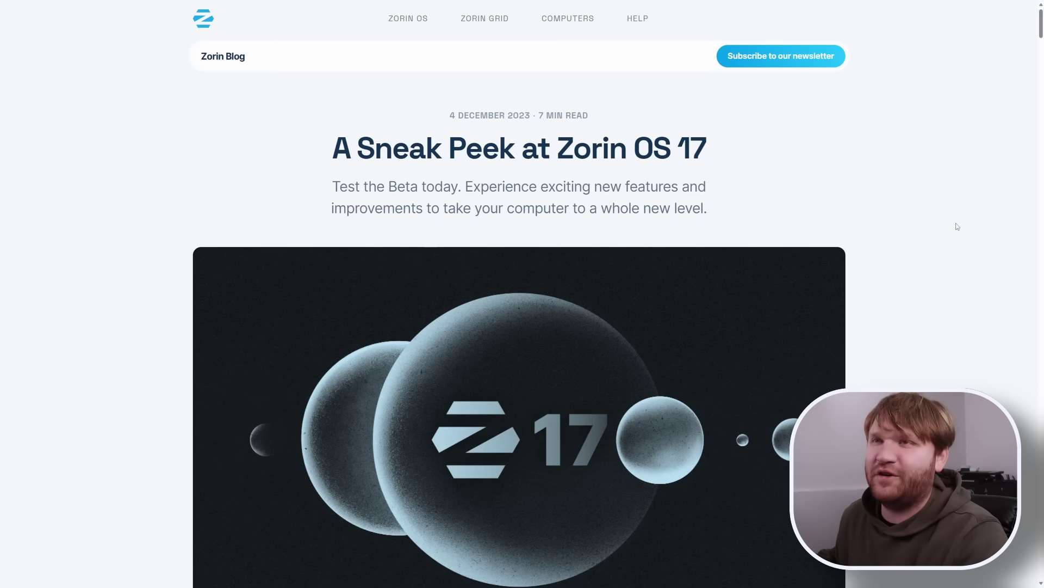
scroll(957, 225, "down", 10)
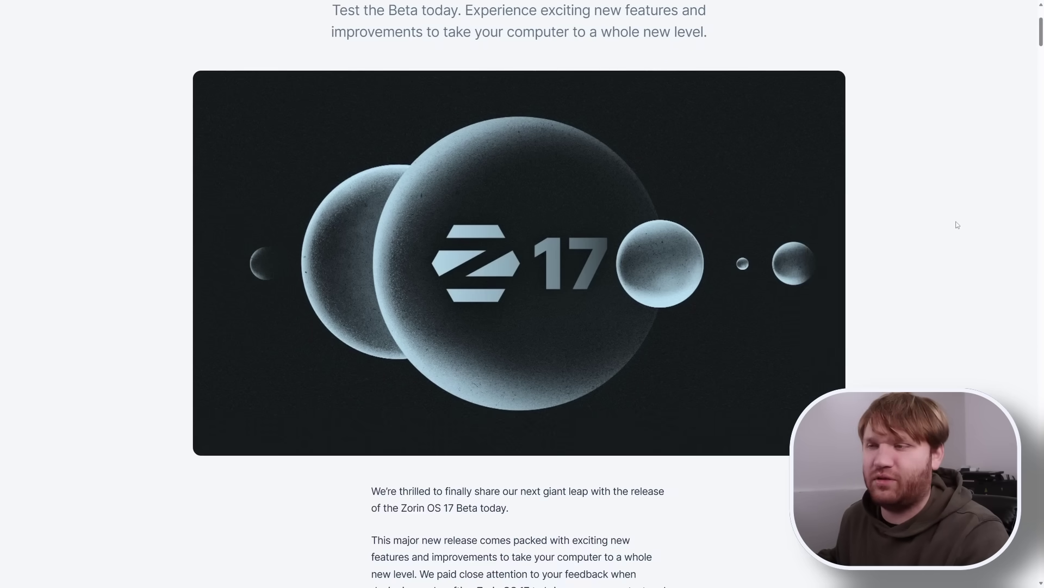
scroll(958, 225, "down", 8)
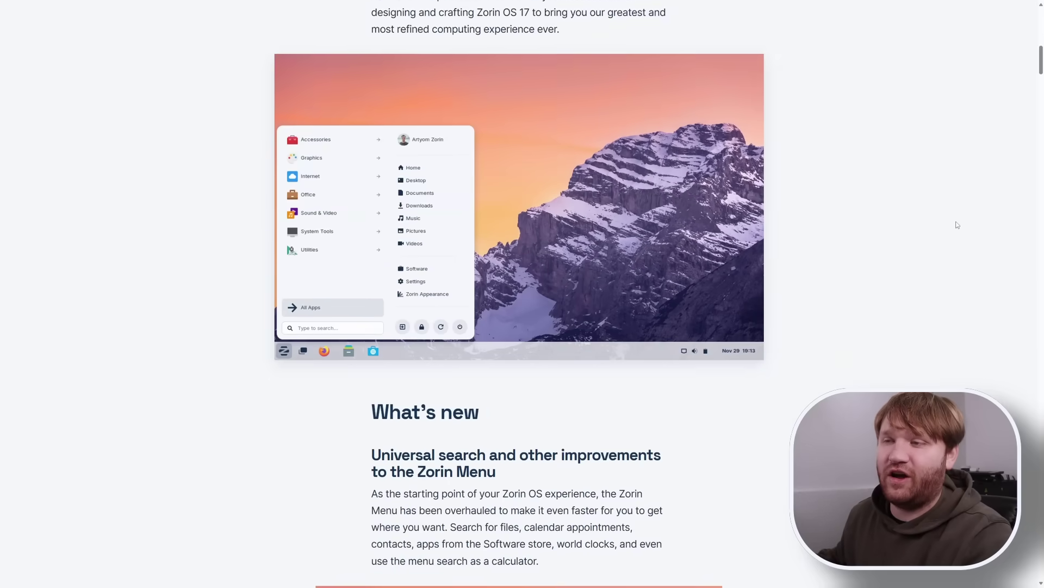
scroll(950, 227, "down", 10)
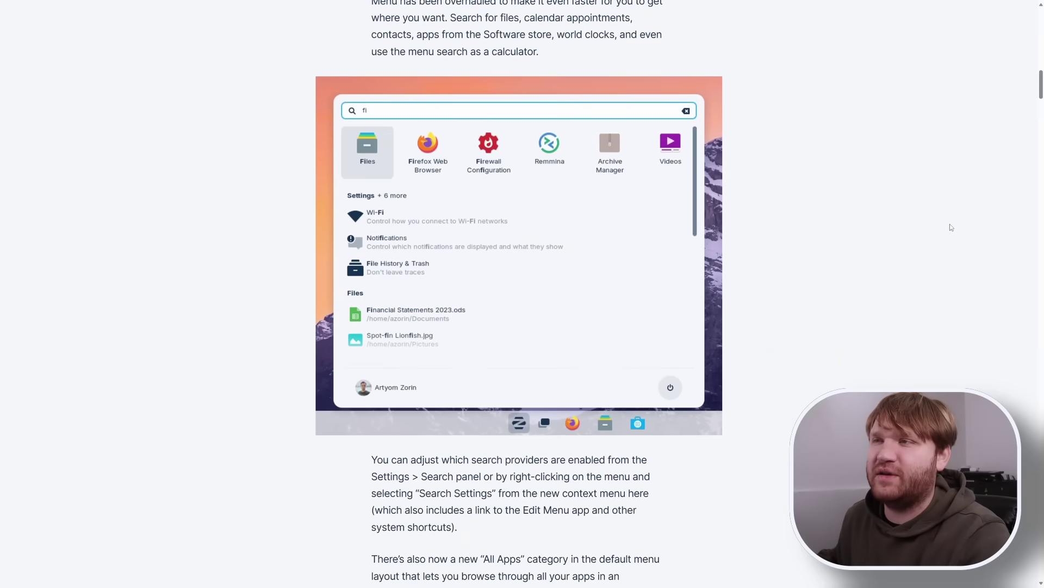
scroll(950, 228, "down", 10)
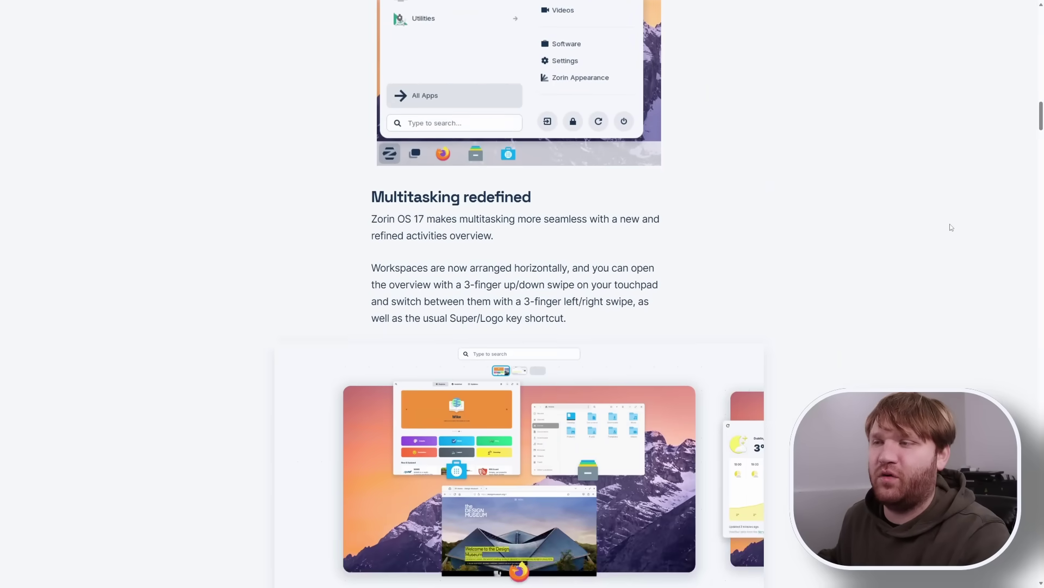
scroll(951, 226, "down", 10)
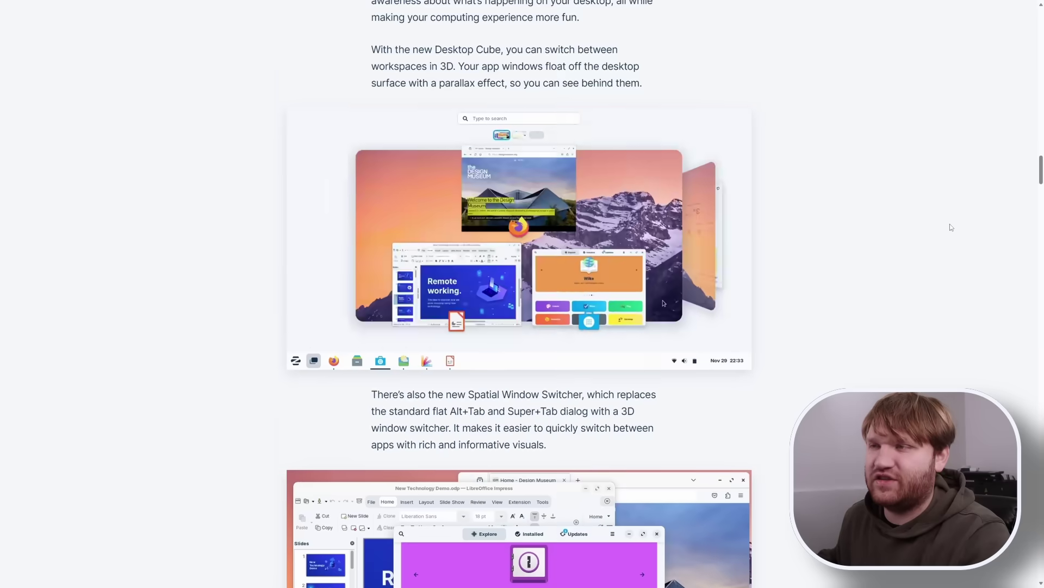
scroll(950, 225, "down", 5)
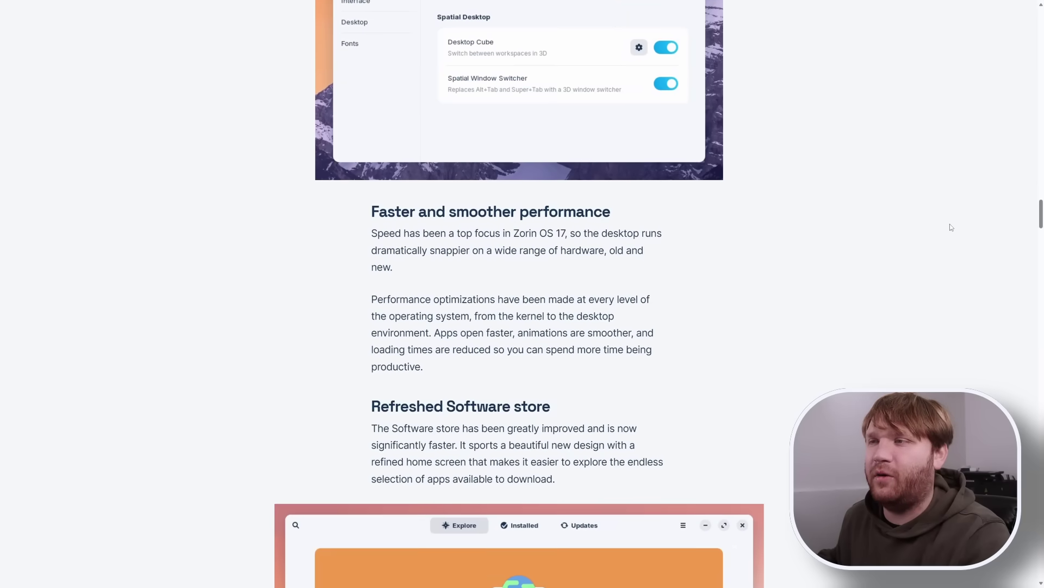
scroll(949, 225, "up", 15)
scroll(950, 227, "up", 15)
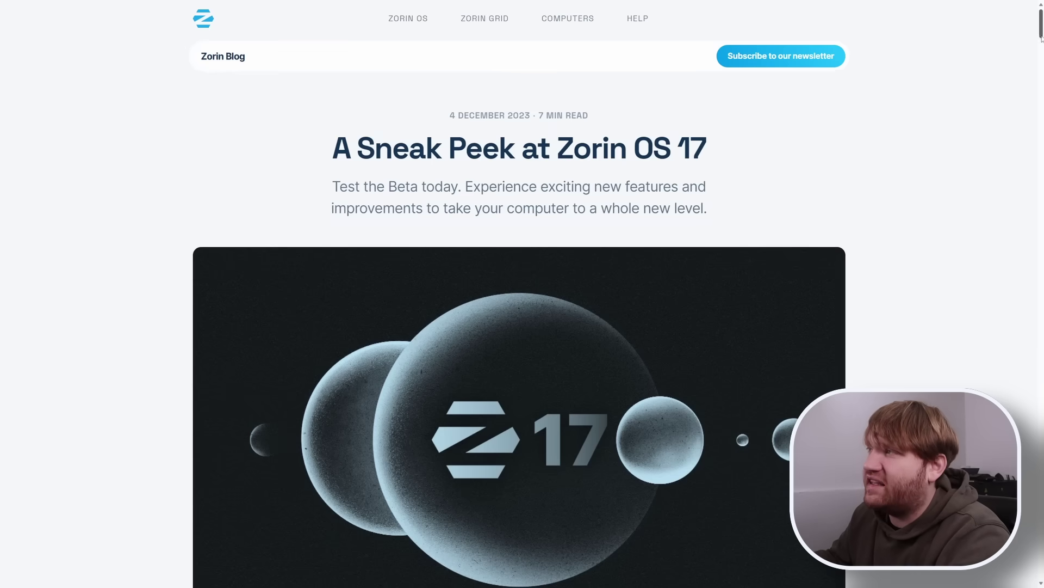
- Jump to the Beta download section, then scroll back up through the layouts, Weather and Quick Settings sections
left_click_drag(1041, 35, 1039, 535)
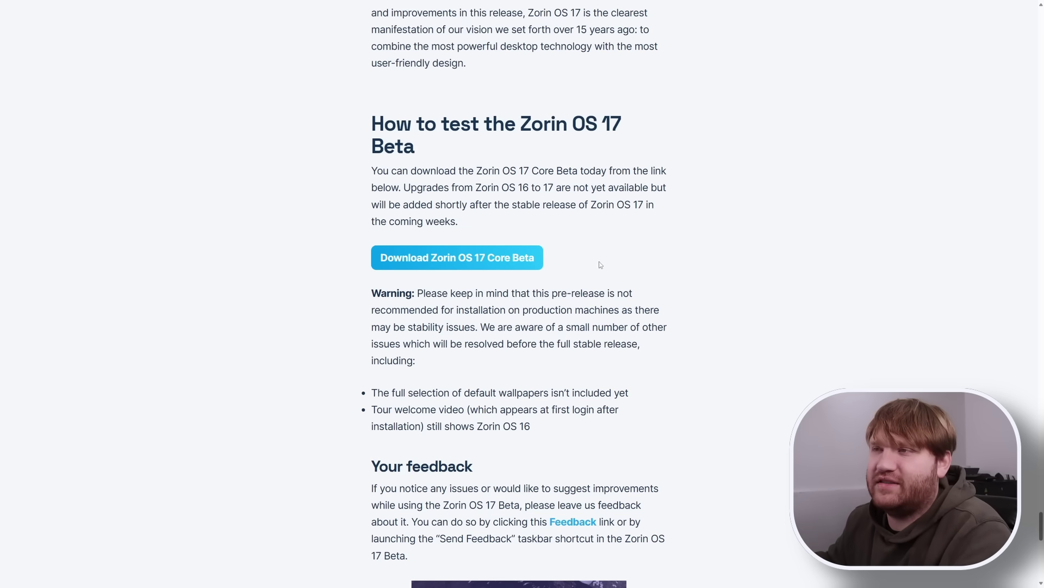
scroll(606, 224, "up", 15)
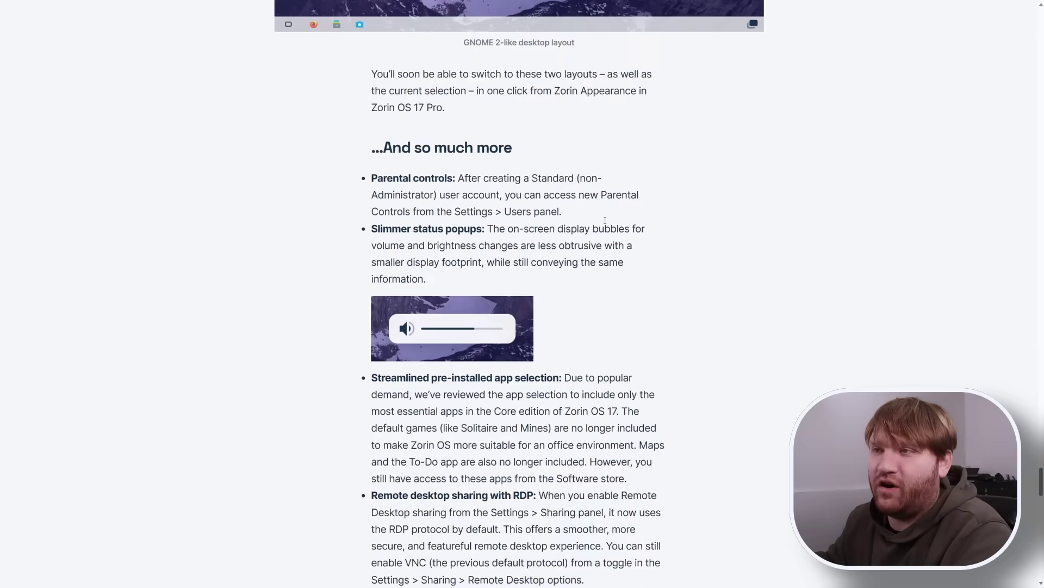
scroll(604, 220, "up", 14)
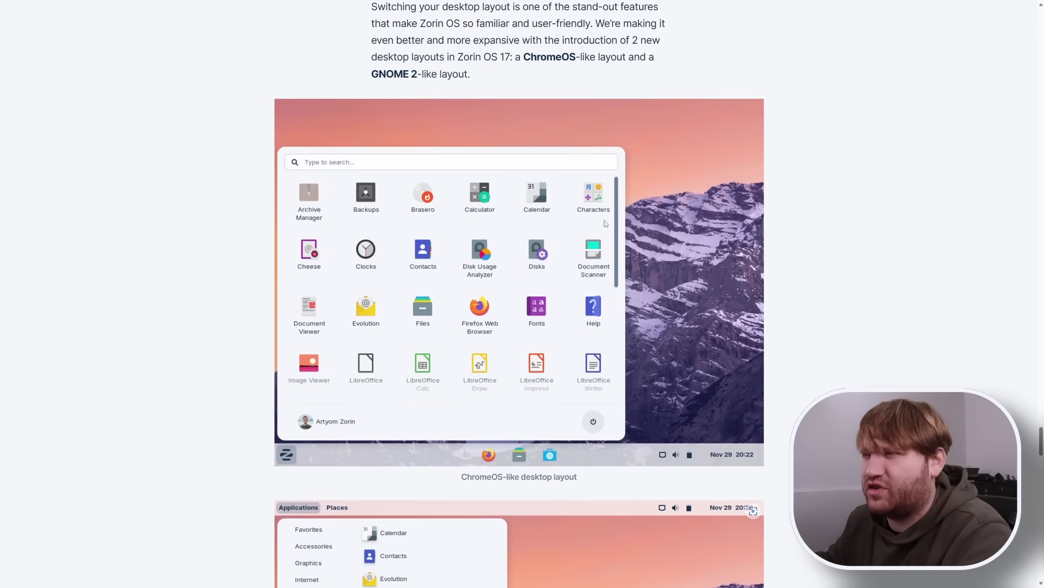
scroll(605, 224, "up", 15)
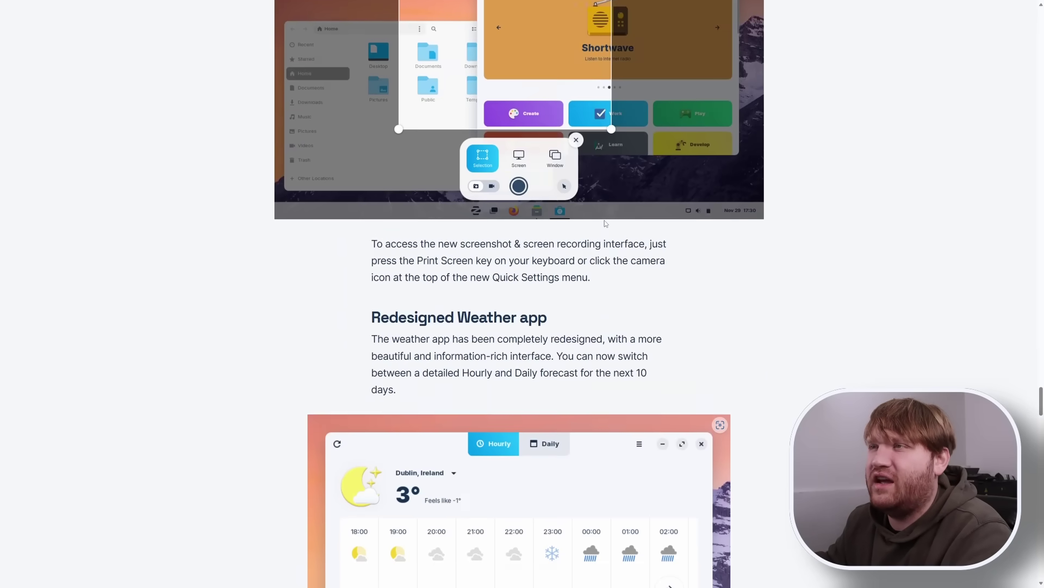
scroll(605, 224, "up", 15)
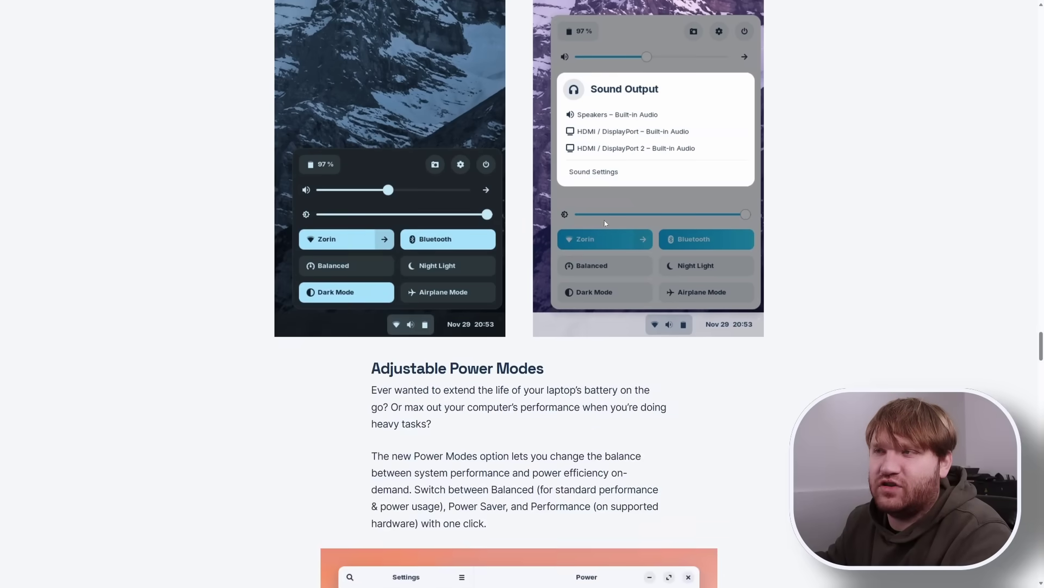
scroll(606, 223, "up", 1)
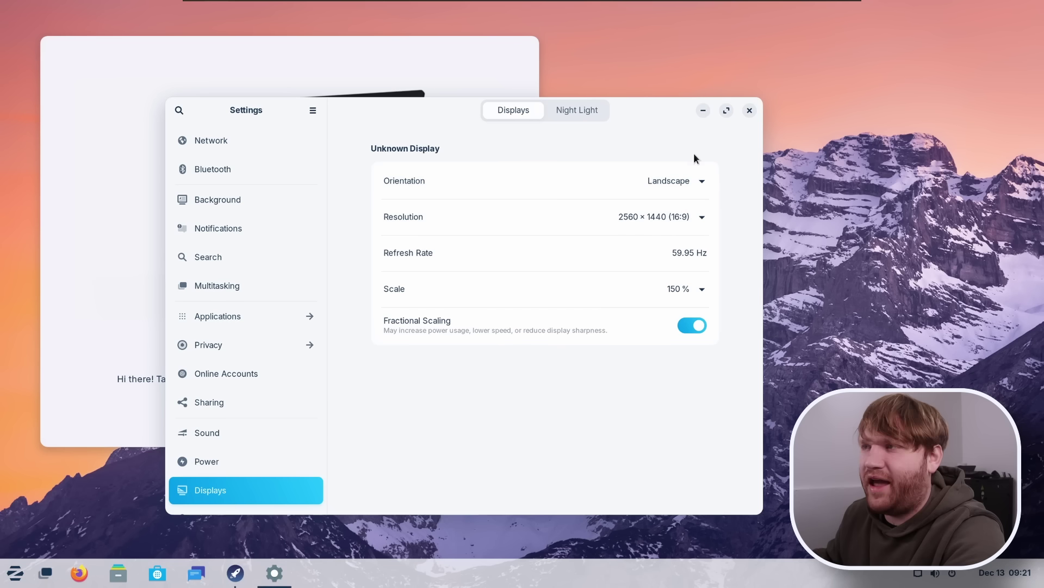
- Close the display settings, move the Welcome window aside, and start the welcome tour
left_click(754, 108)
left_click_drag(426, 58, 535, 70)
left_click(451, 440)
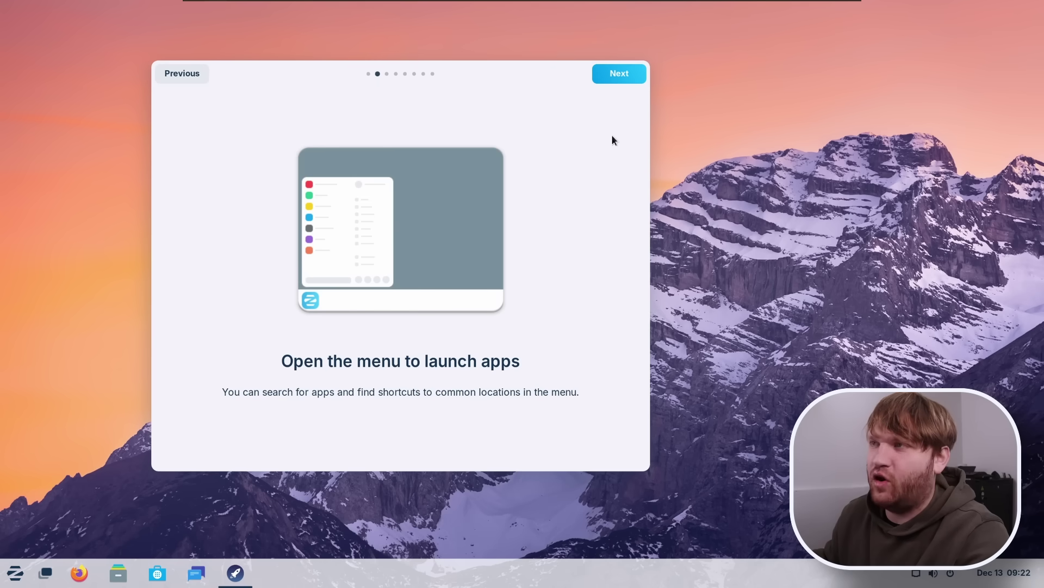
- Page through the desktop look, virtual machine, online accounts, Zorin Connect and Software pages, then close the tour
left_click(611, 76)
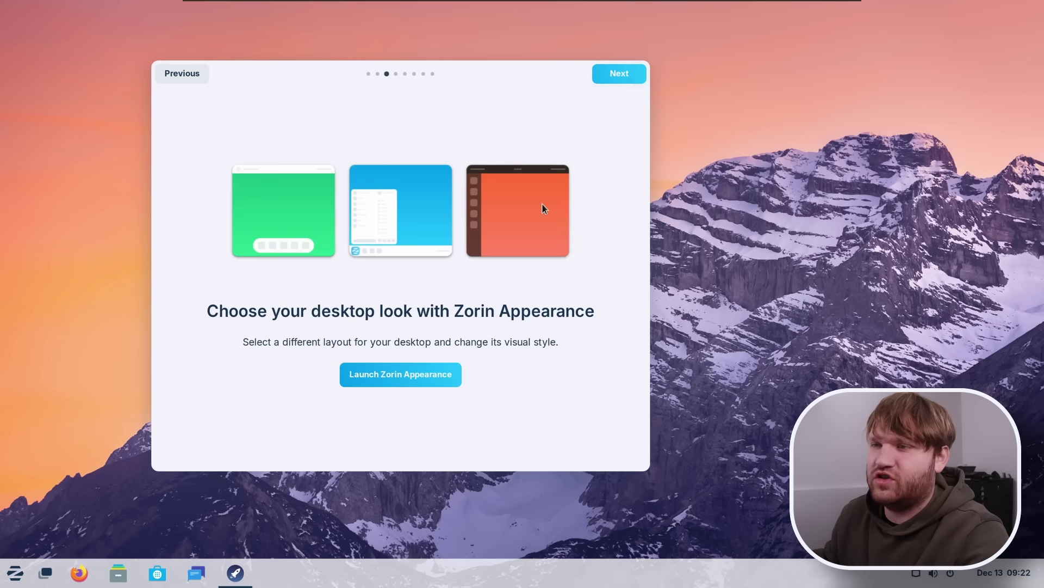
left_click(638, 79)
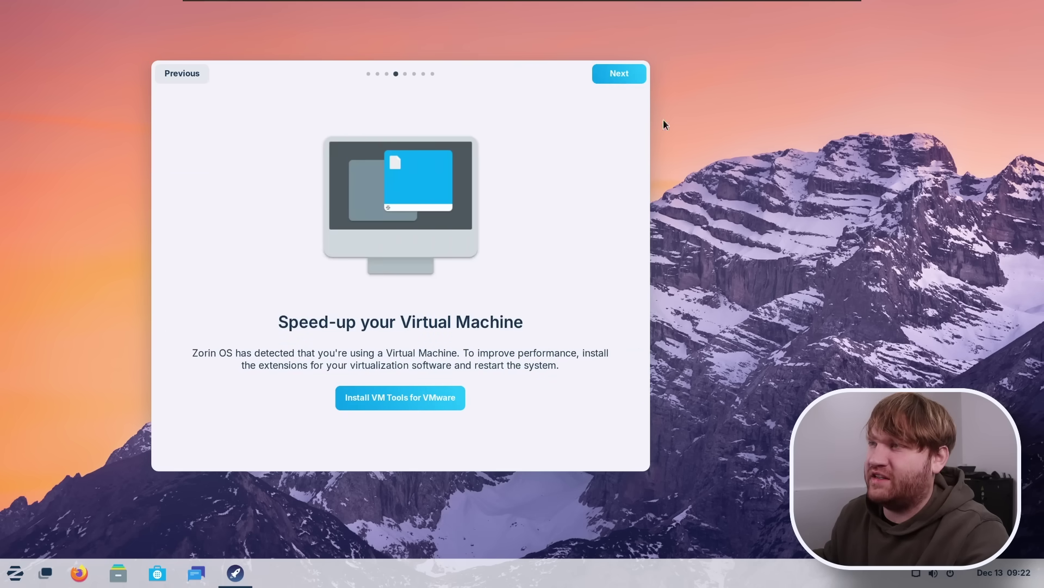
left_click(638, 79)
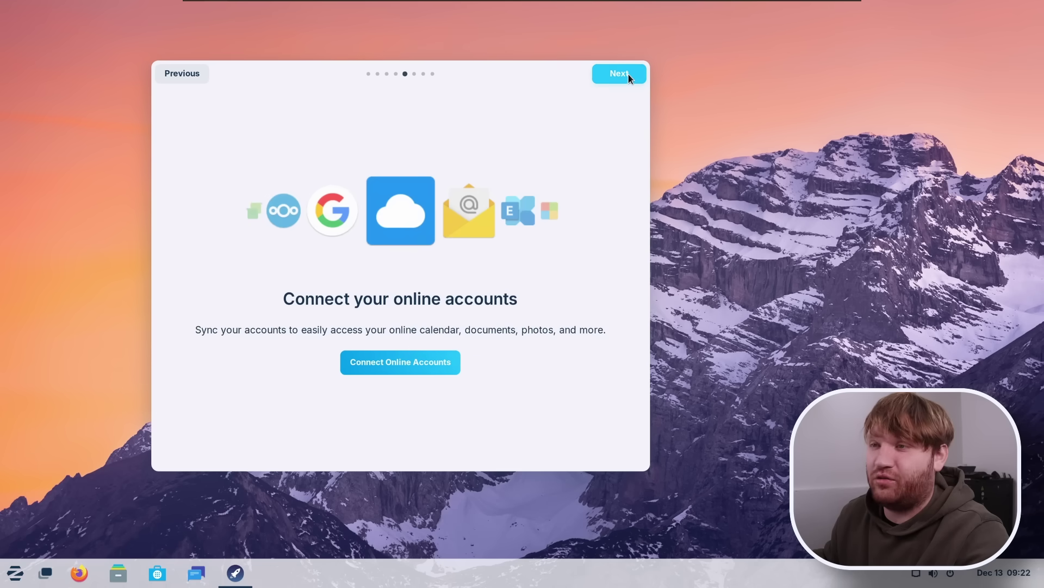
left_click(628, 74)
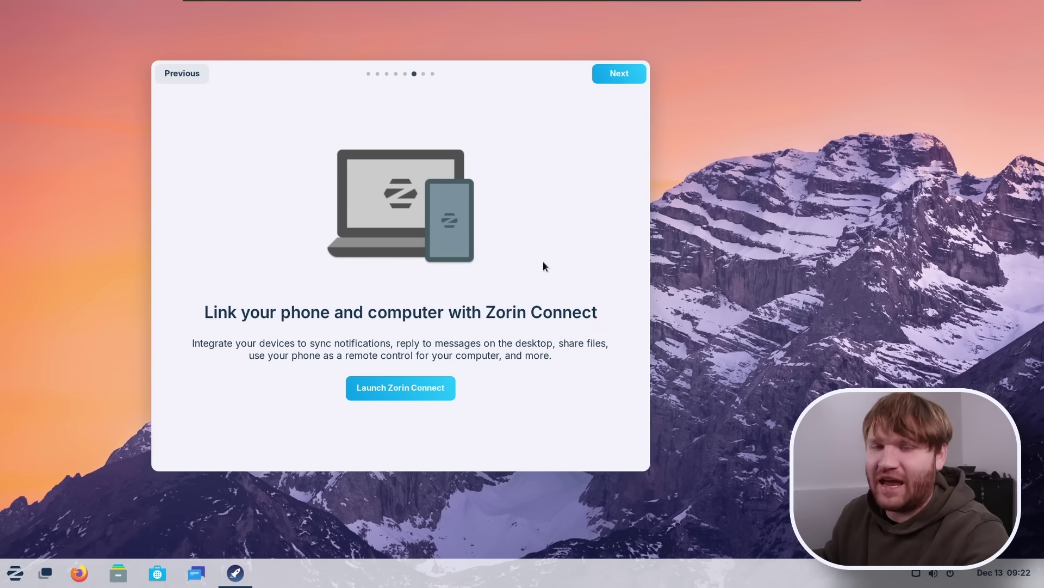
left_click(612, 81)
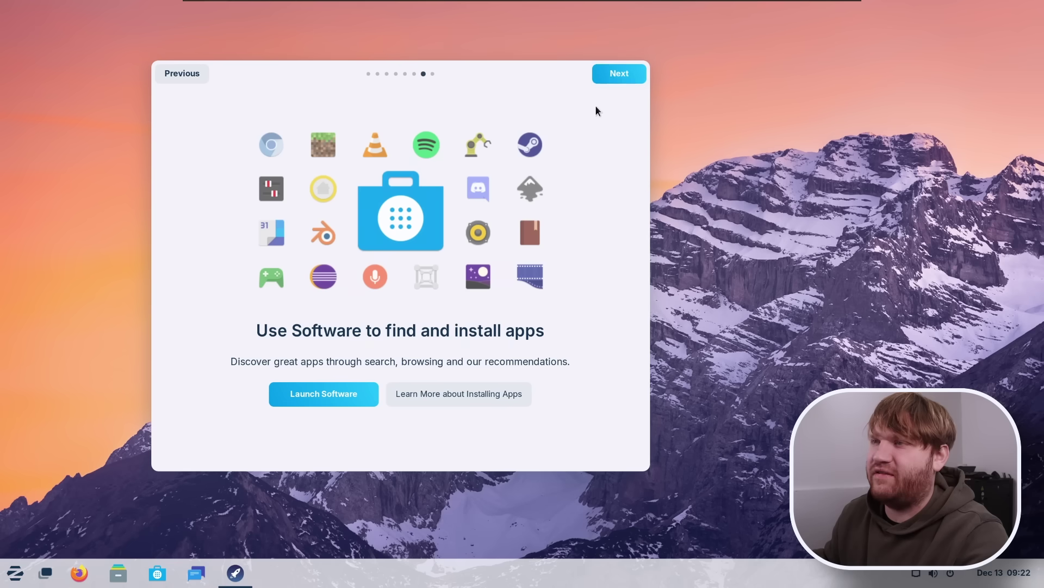
left_click(612, 77)
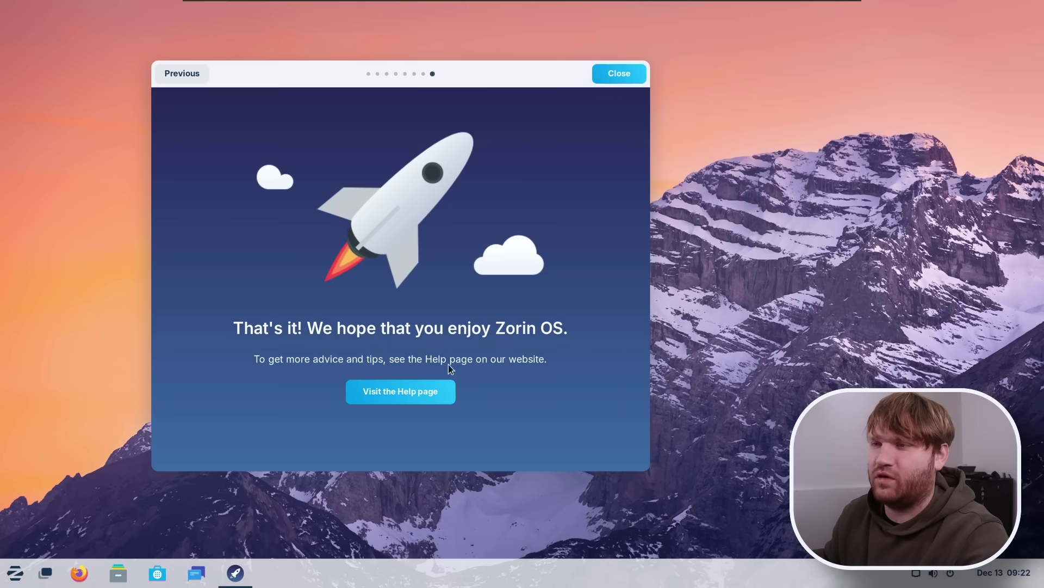
left_click(618, 75)
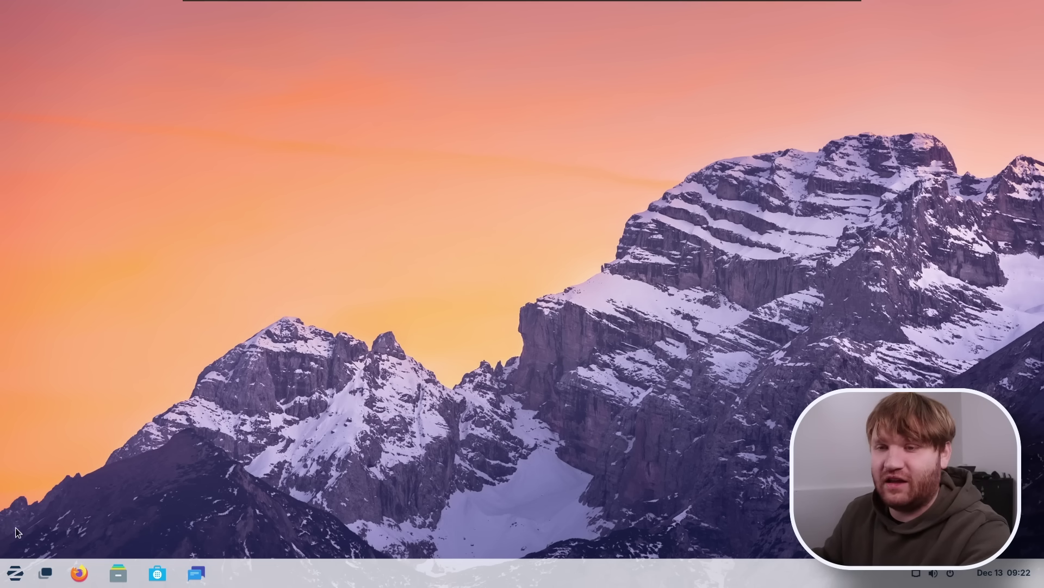
- Open Search settings from the app menu's extra options and enable Weather search results
left_click(15, 574)
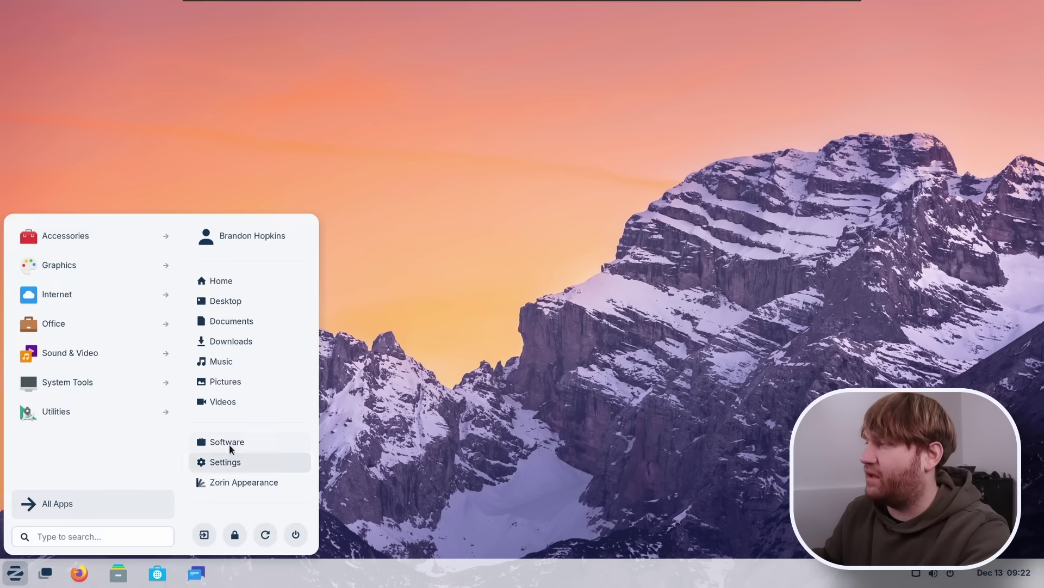
left_click(16, 573)
right_click(15, 573)
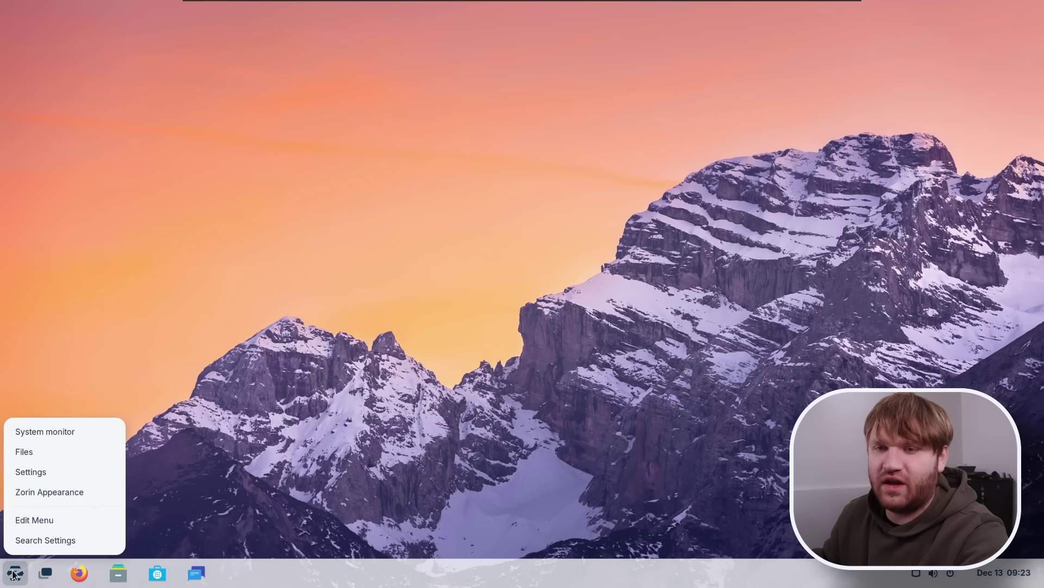
left_click(76, 539)
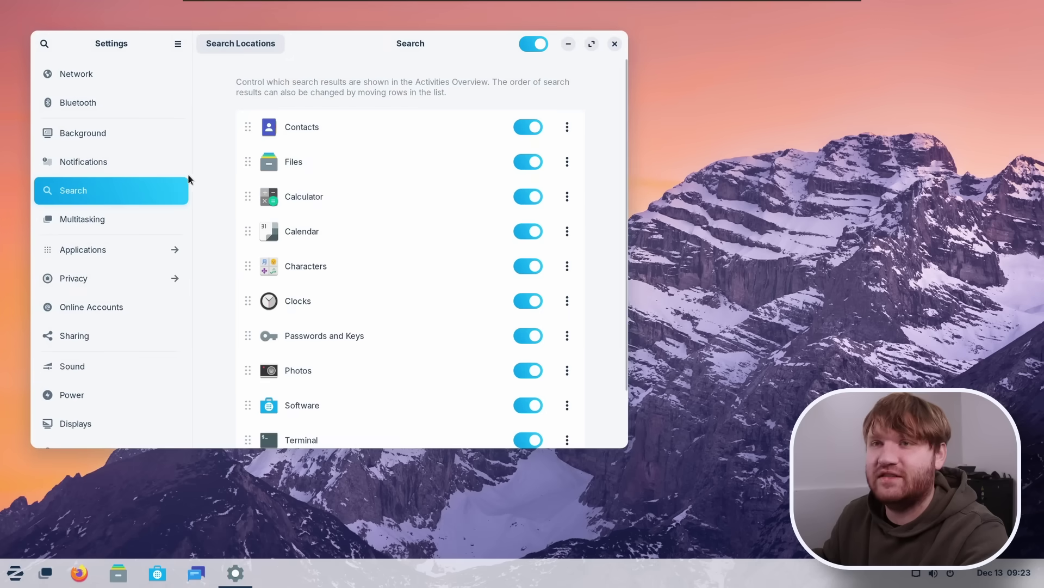
scroll(445, 191, "down", 2)
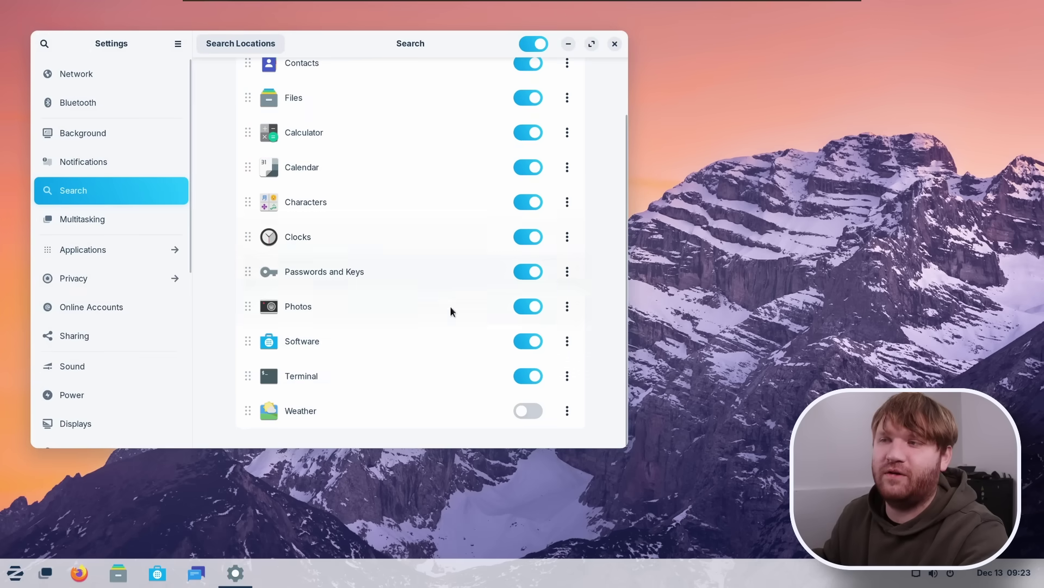
left_click(534, 411)
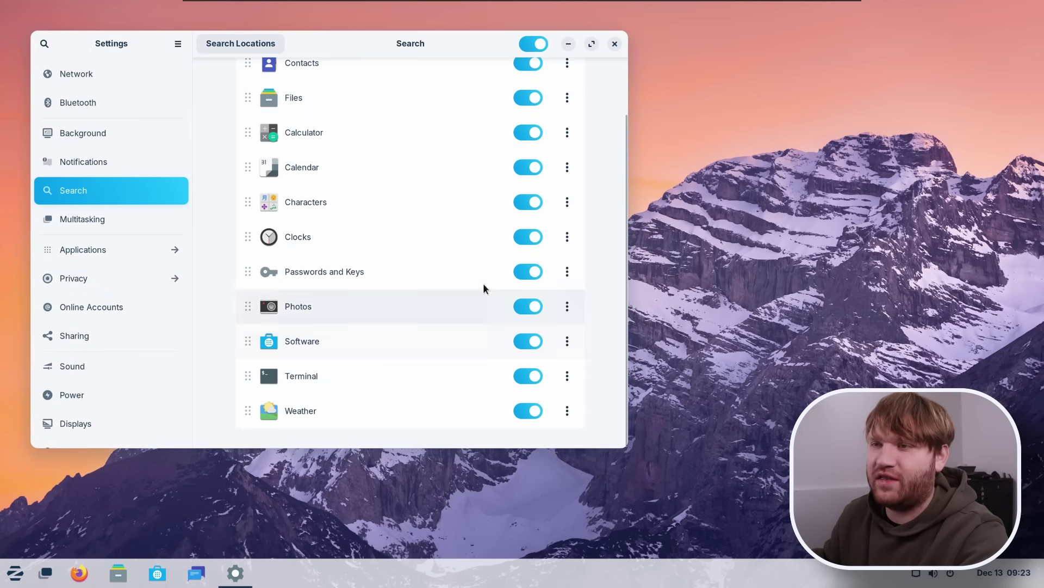
- Turn Software search results back on and dismiss its reorder menu without moving anything
scroll(484, 287, "up", 2)
scroll(289, 268, "down", 2)
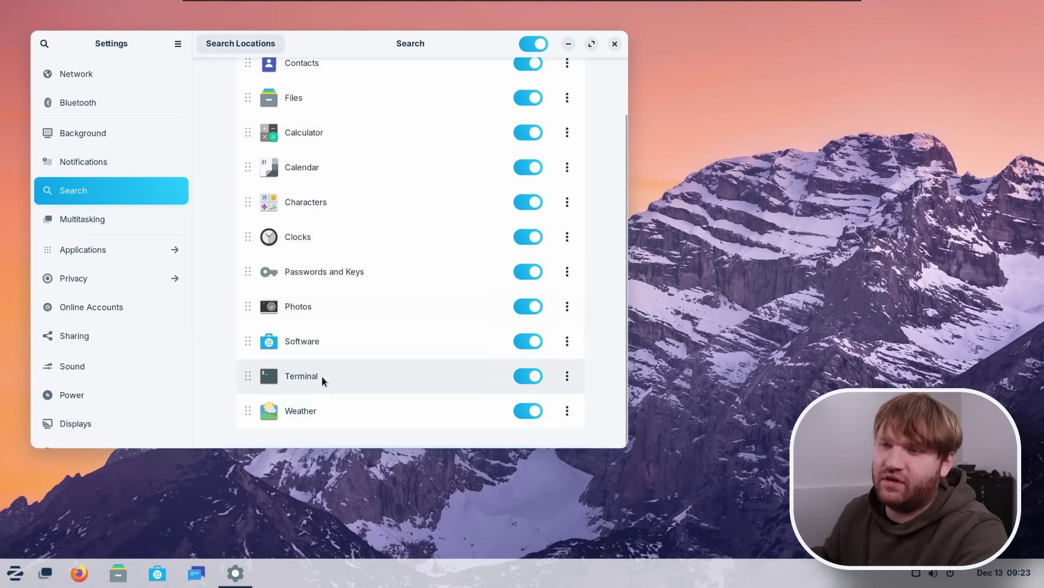
scroll(371, 176, "up", 2)
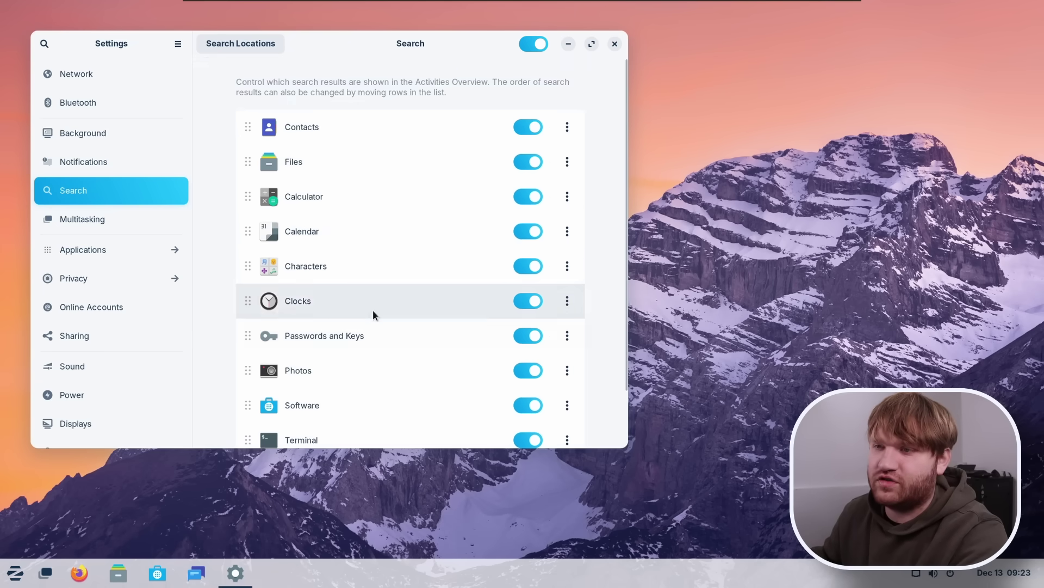
scroll(373, 315, "down", 2)
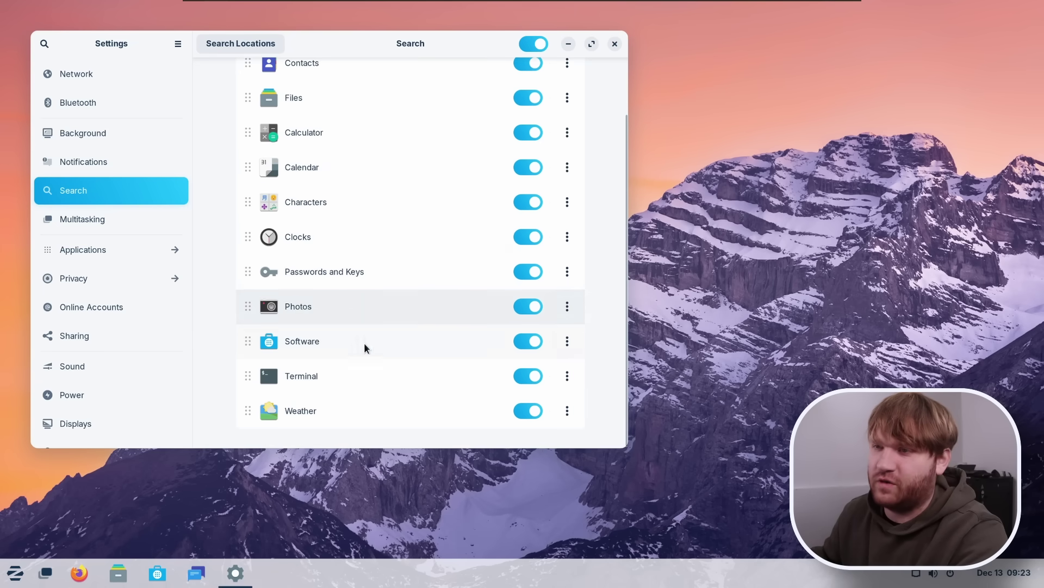
left_click(526, 341)
left_click(568, 341)
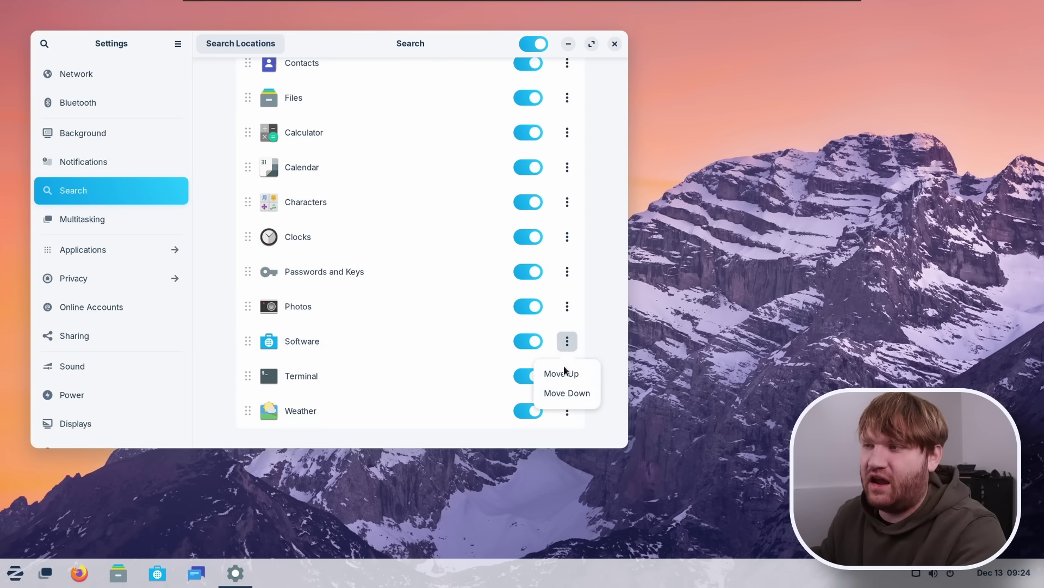
left_click(580, 317)
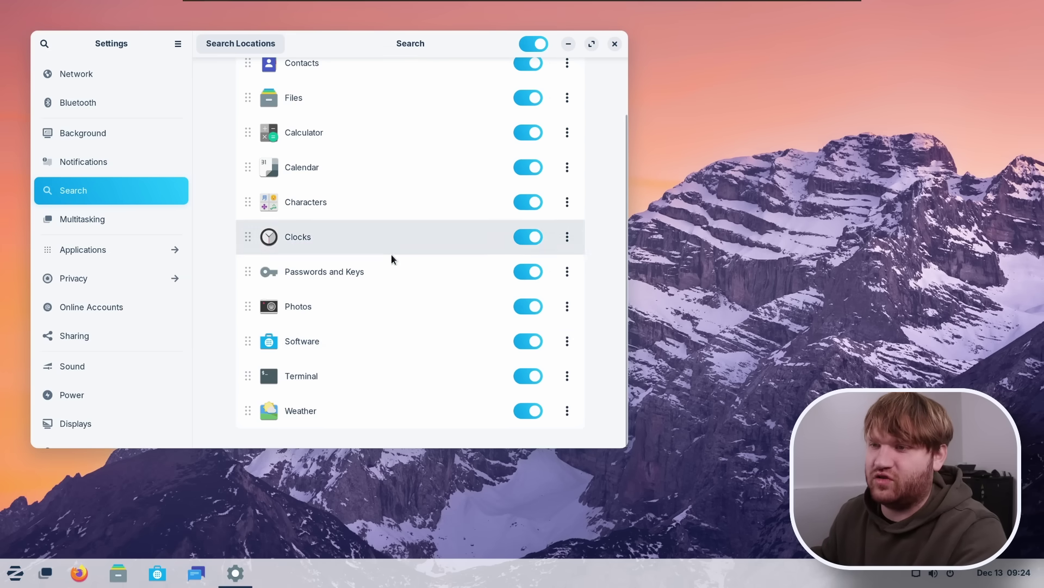
scroll(391, 253, "up", 2)
left_click(615, 44)
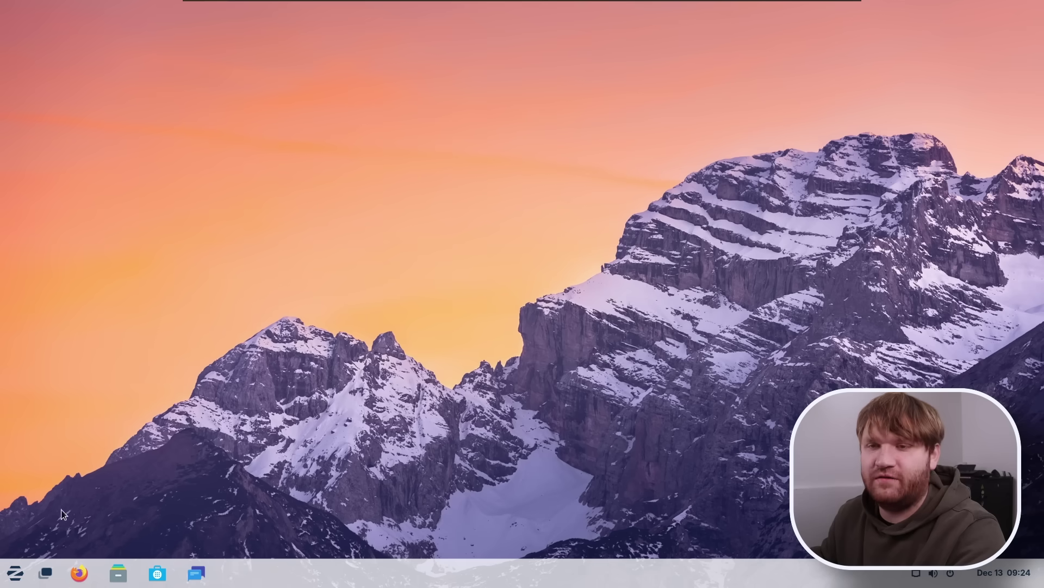
left_click(17, 572)
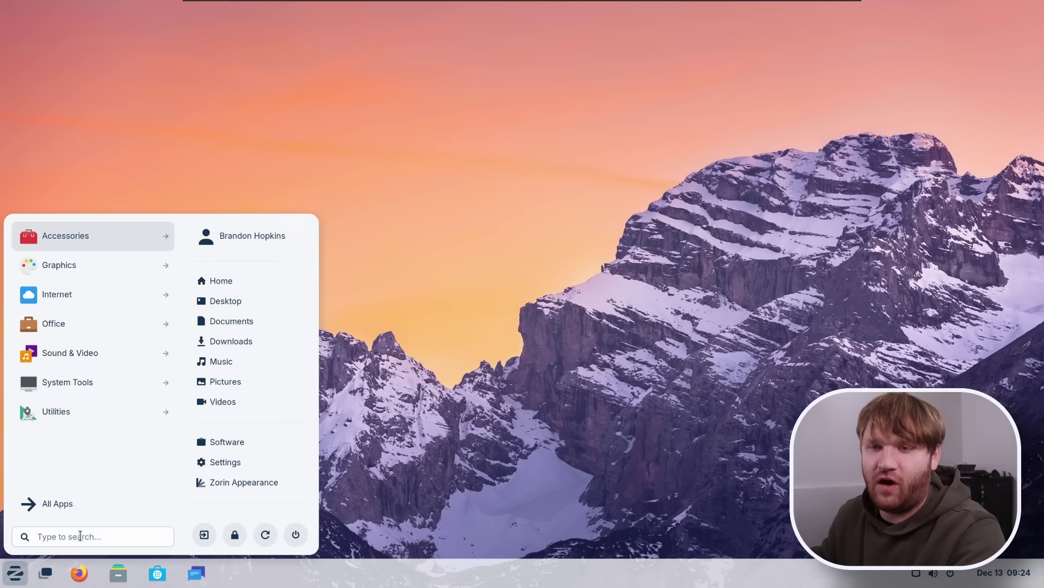
left_click(79, 500)
scroll(136, 385, "down", 15)
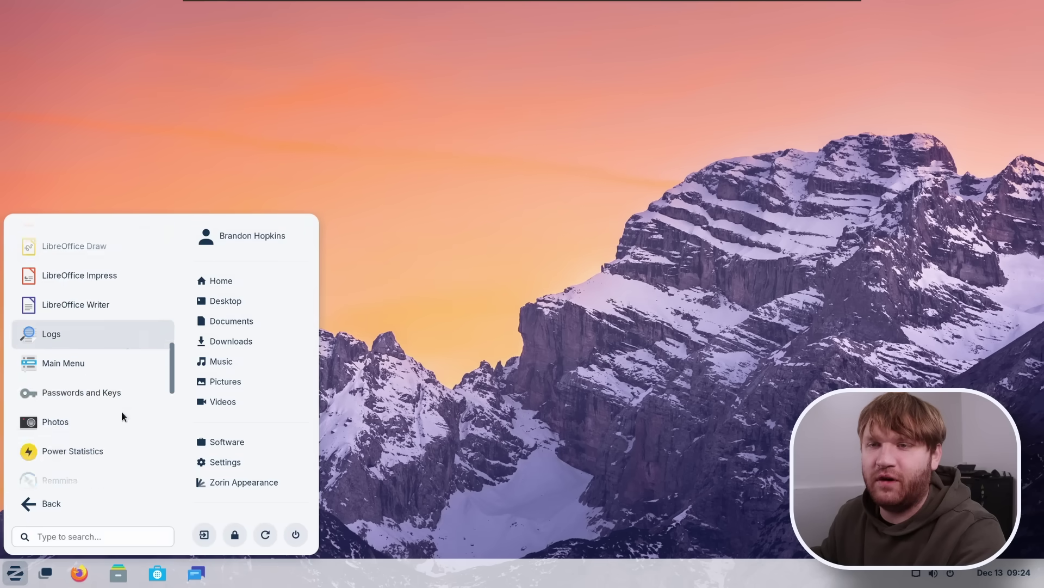
left_click(239, 201)
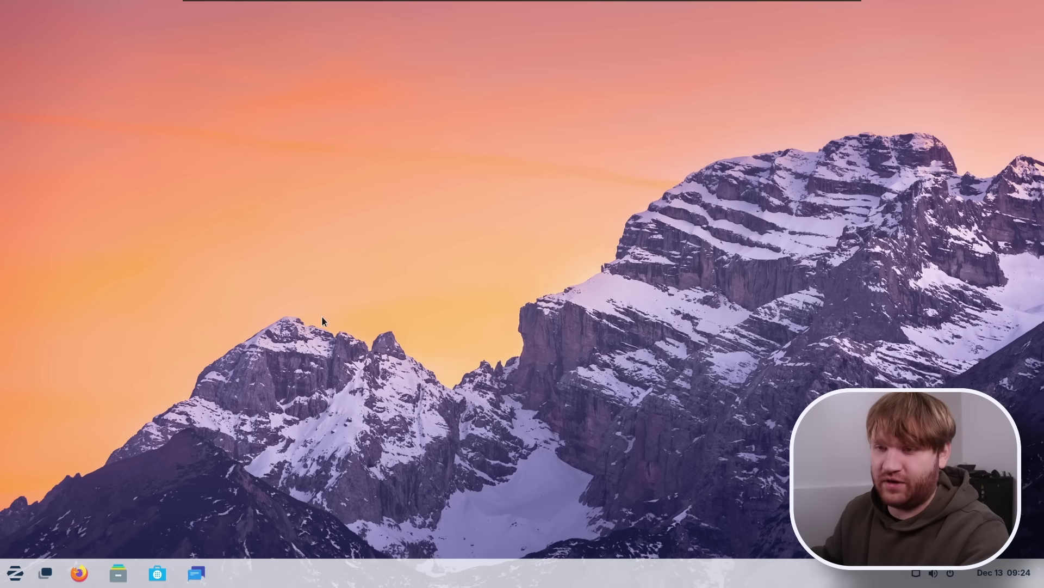
key("super")
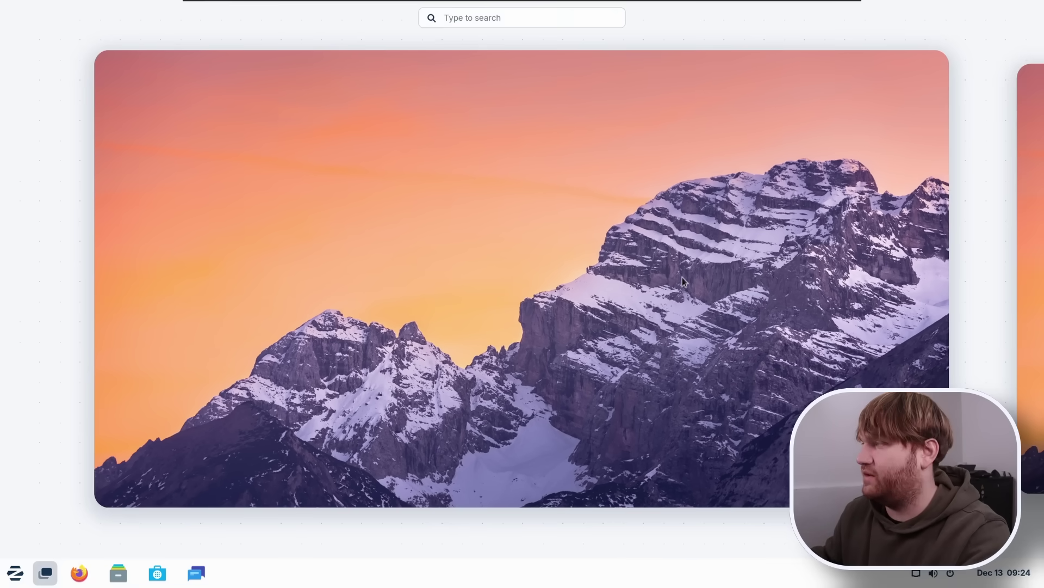
- Return to the desktop and launch Files and Software from the taskbar
scroll(684, 276, "up", 1)
scroll(683, 276, "down", 1)
key("super")
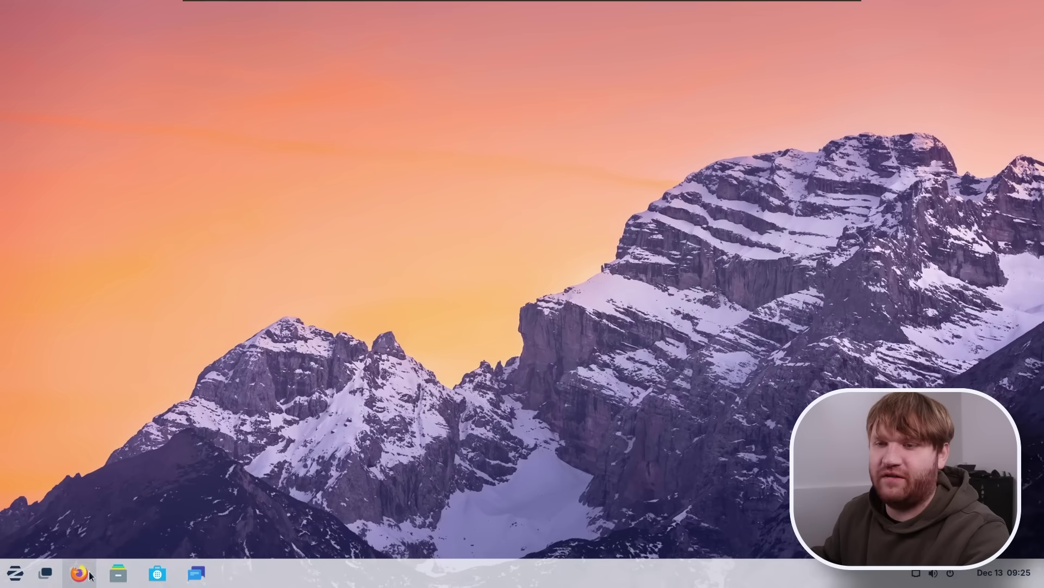
left_click(118, 572)
left_click(154, 574)
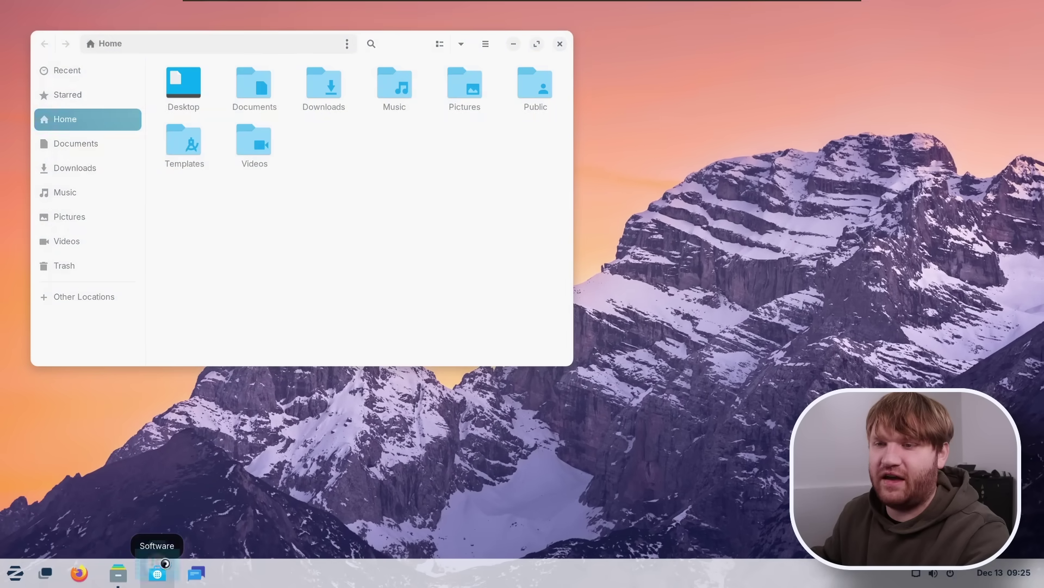
- Switch to the second workspace and back, bring Software forward, then show the full app grid
key("super")
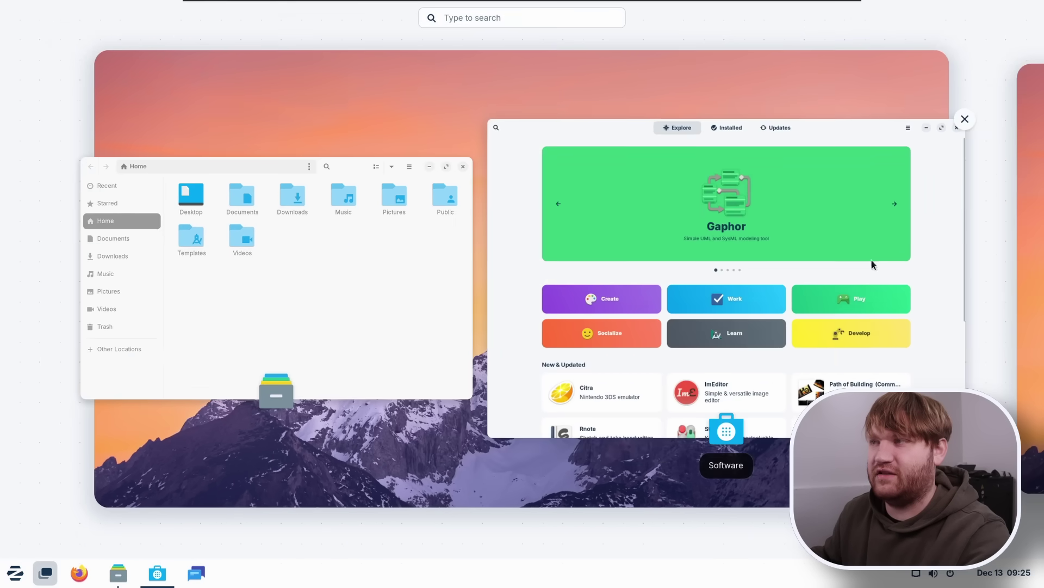
left_click(1036, 272)
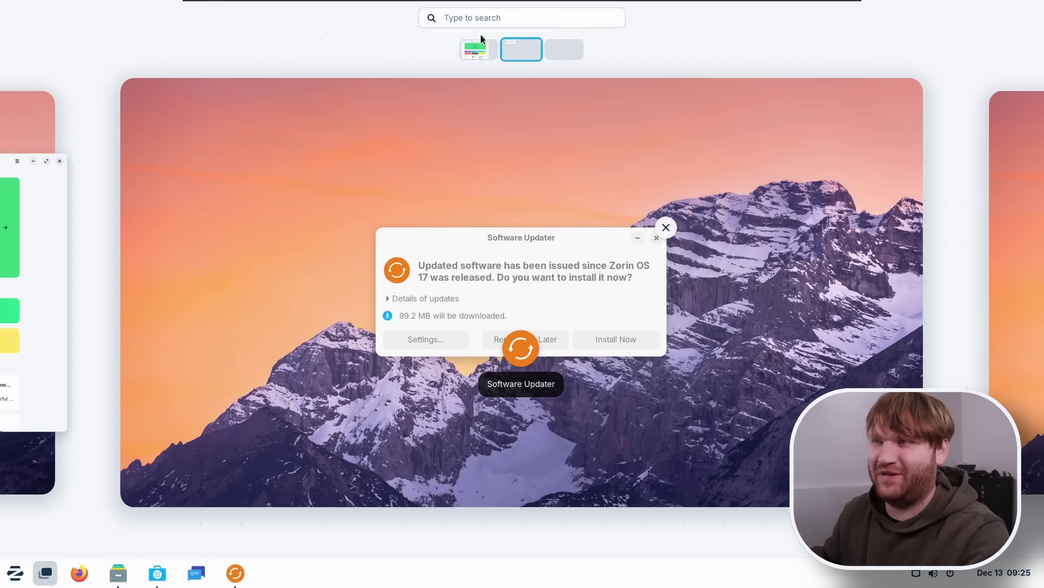
left_click(487, 56)
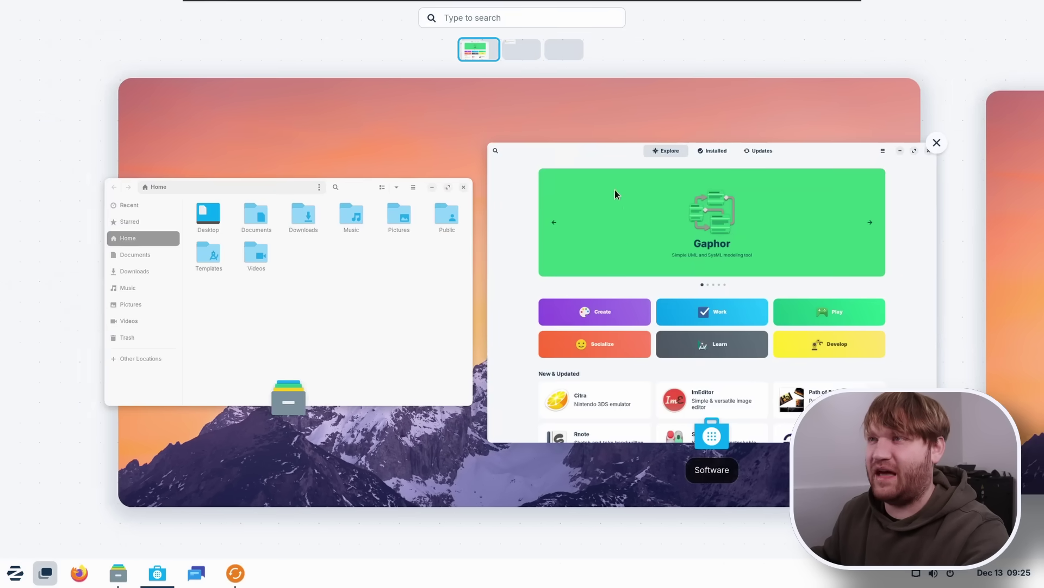
left_click(682, 263)
key("super+a")
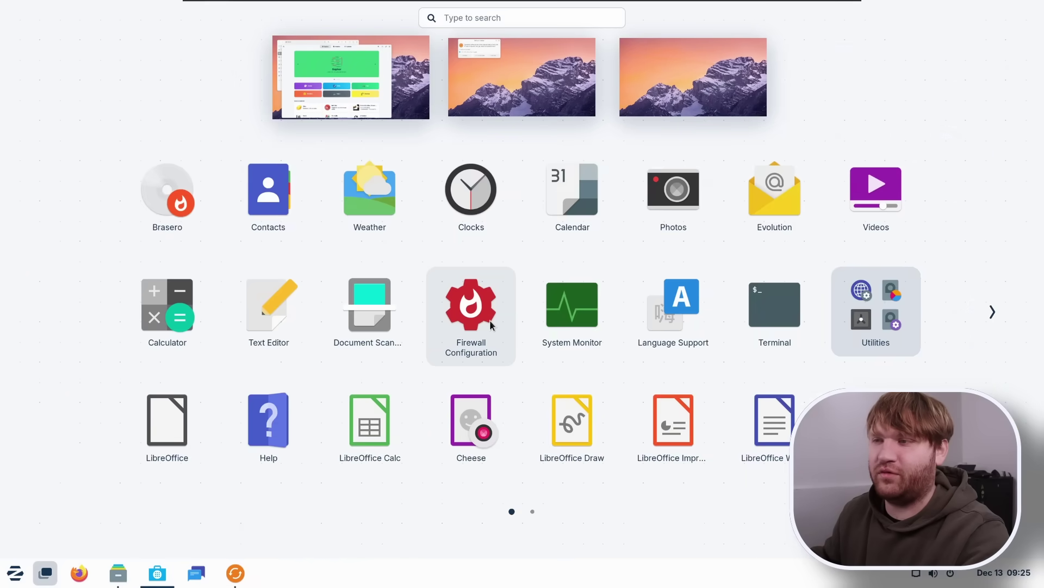
scroll(490, 323, "down", 1)
scroll(490, 325, "up", 1)
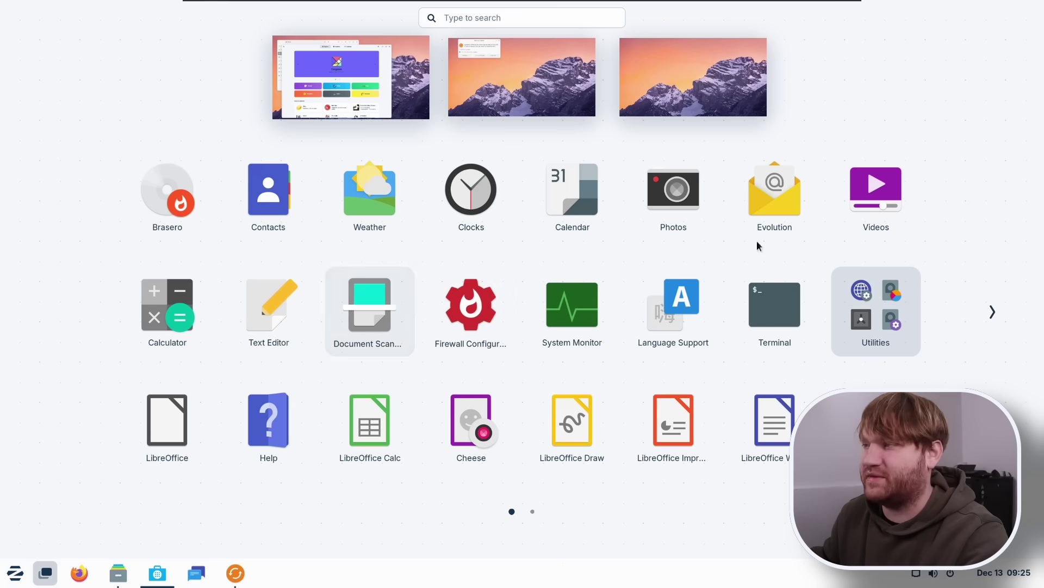
- Launch Settings from page two of the app grid and scroll the Multitasking workspace and app-switching options
scroll(756, 328, "down", 1)
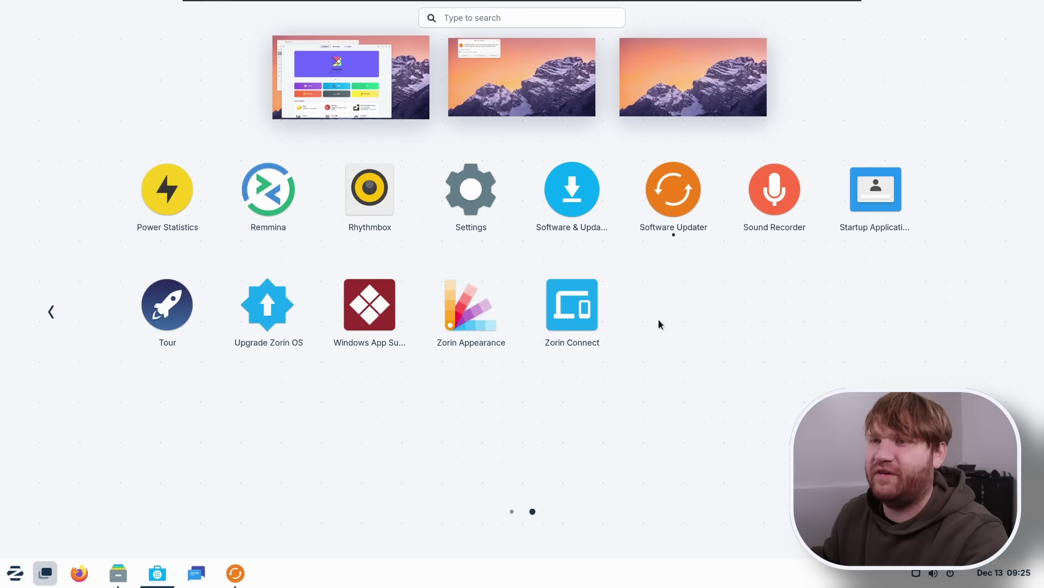
left_click(496, 191)
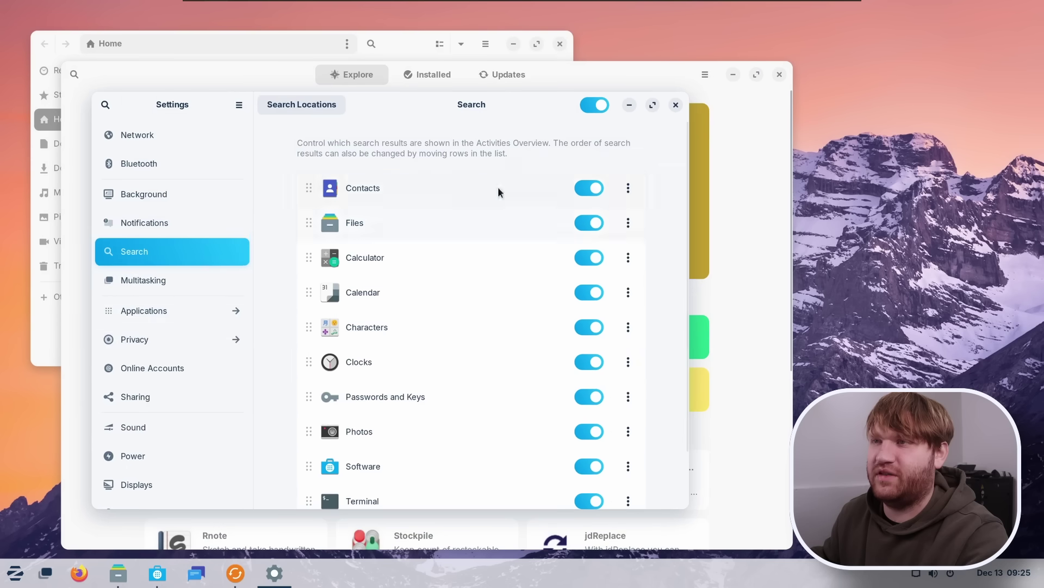
left_click(155, 278)
scroll(443, 262, "down", 10)
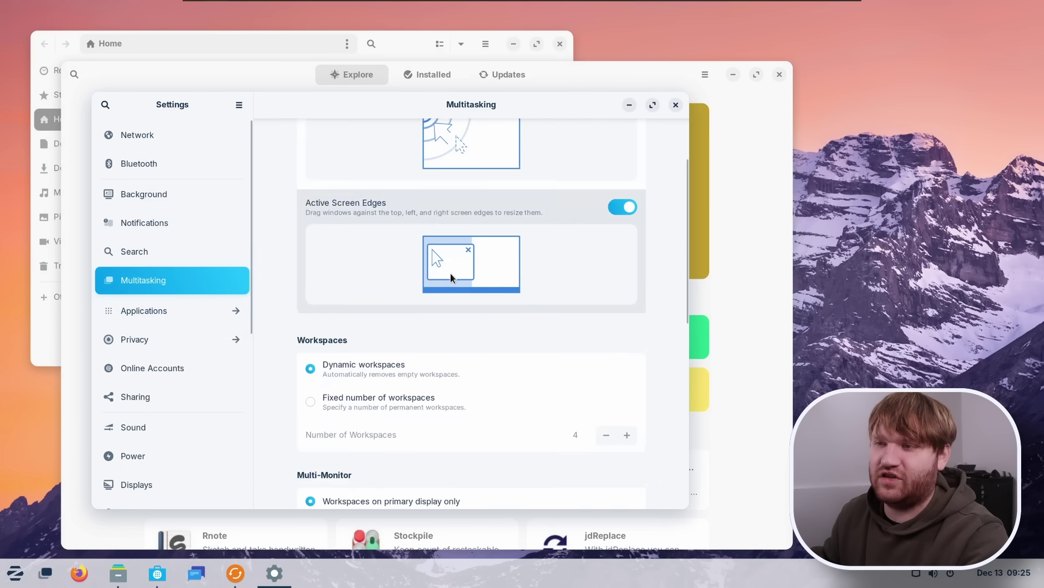
scroll(450, 276, "down", 5)
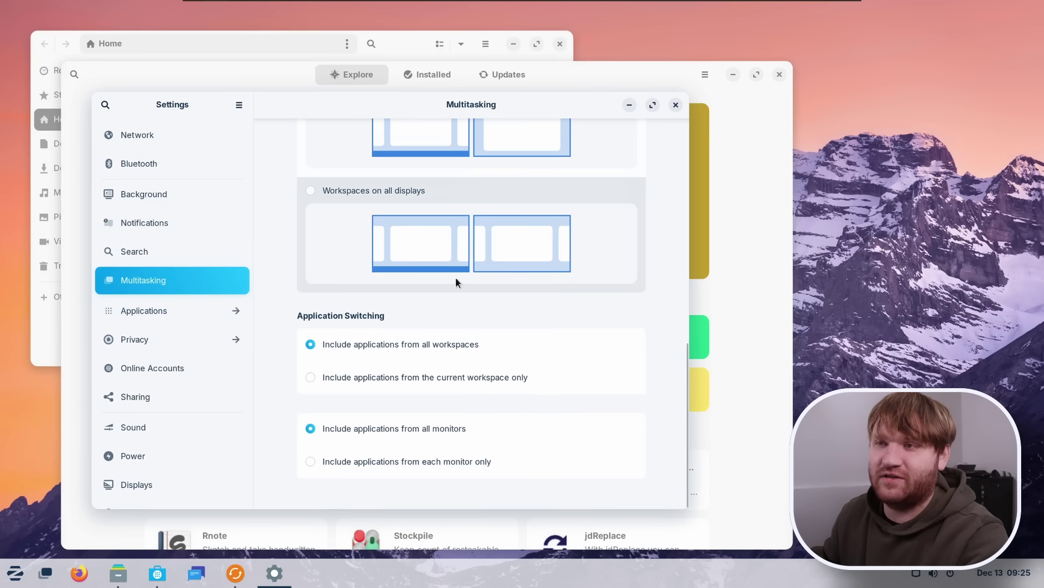
- Switch to the second workspace and back in the overview, then return to the windows
key("super")
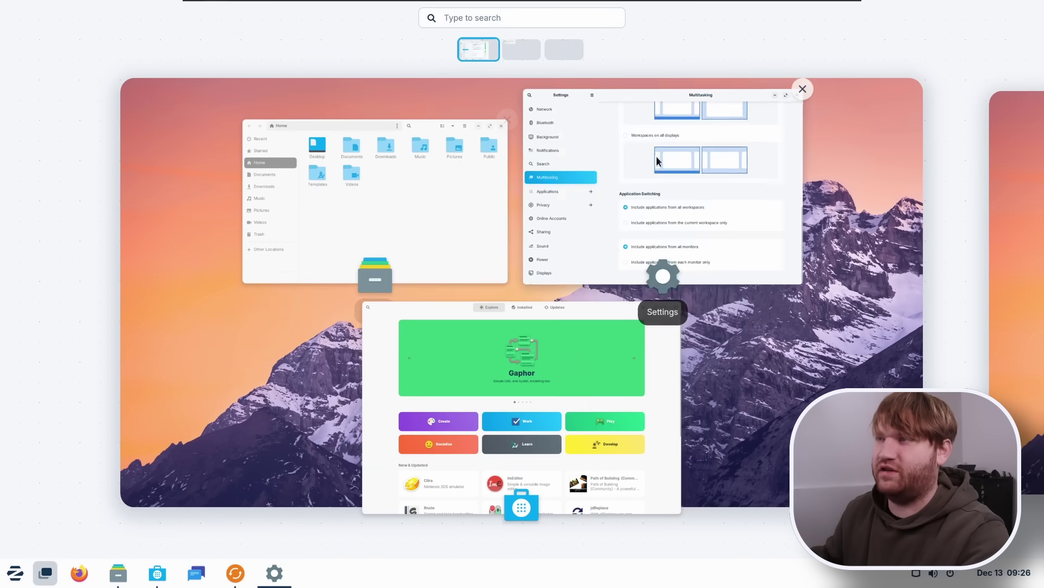
left_click(1007, 124)
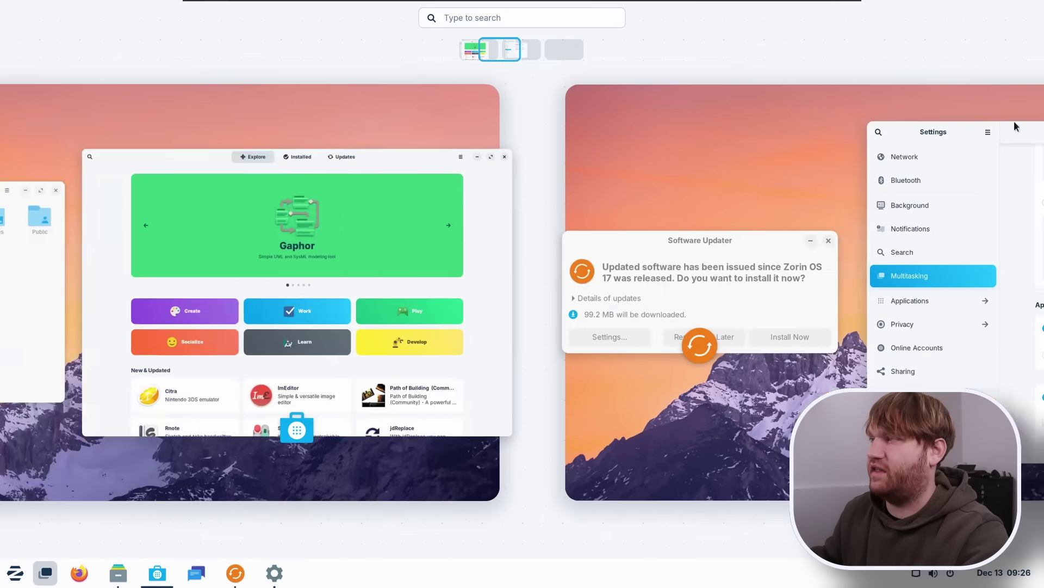
left_click(31, 133)
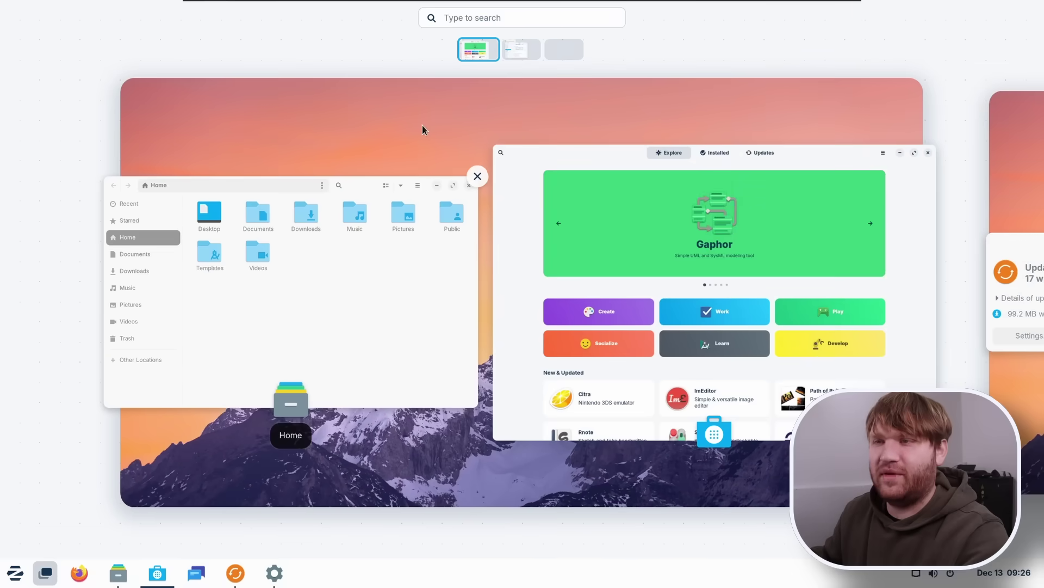
left_click(422, 126)
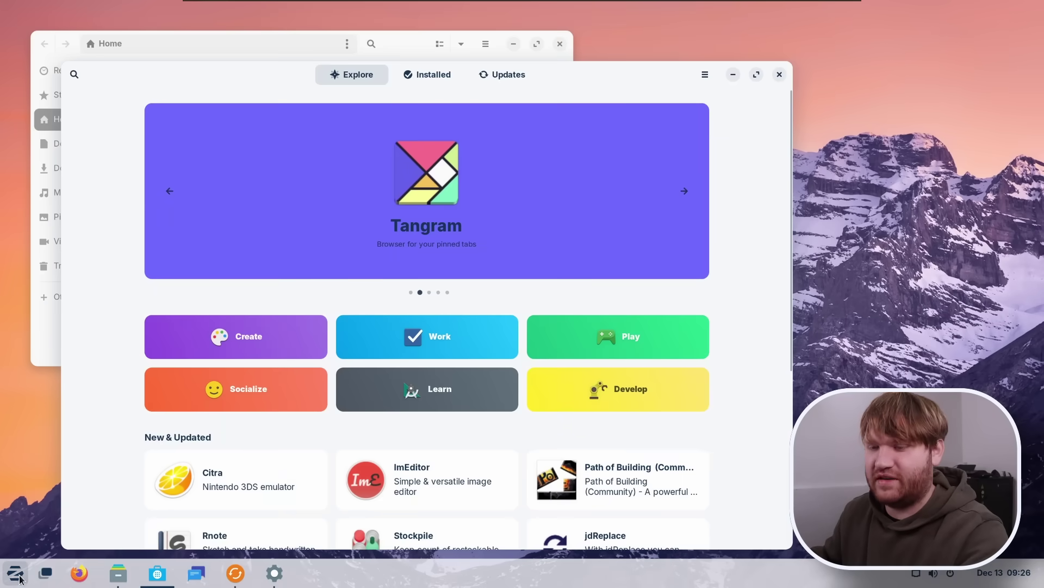
- Search 'zor' in the app menu to launch Zorin Appearance on its Effects panel
left_click(17, 574)
type("zor")
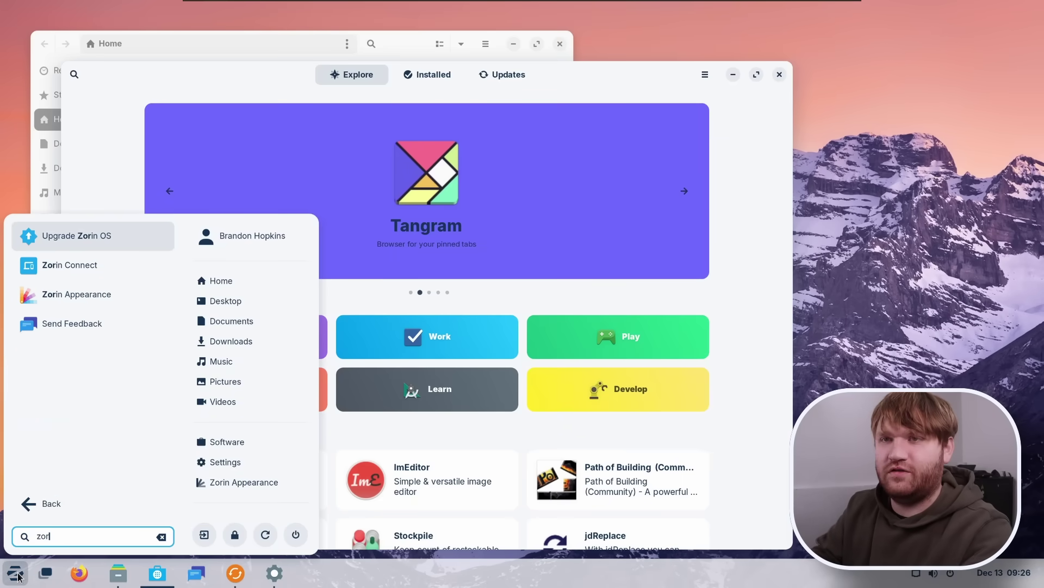
left_click(76, 293)
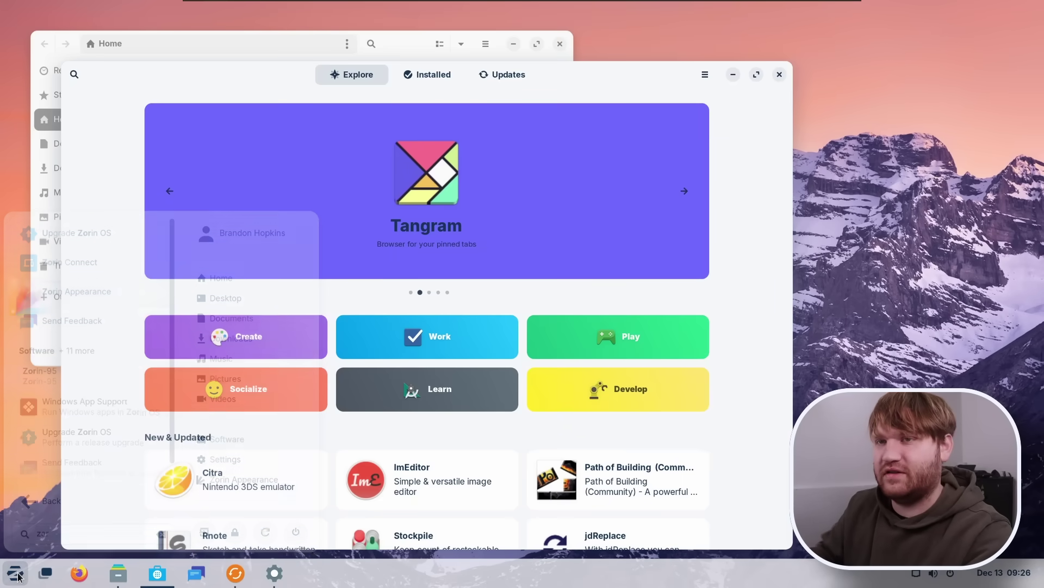
left_click(115, 185)
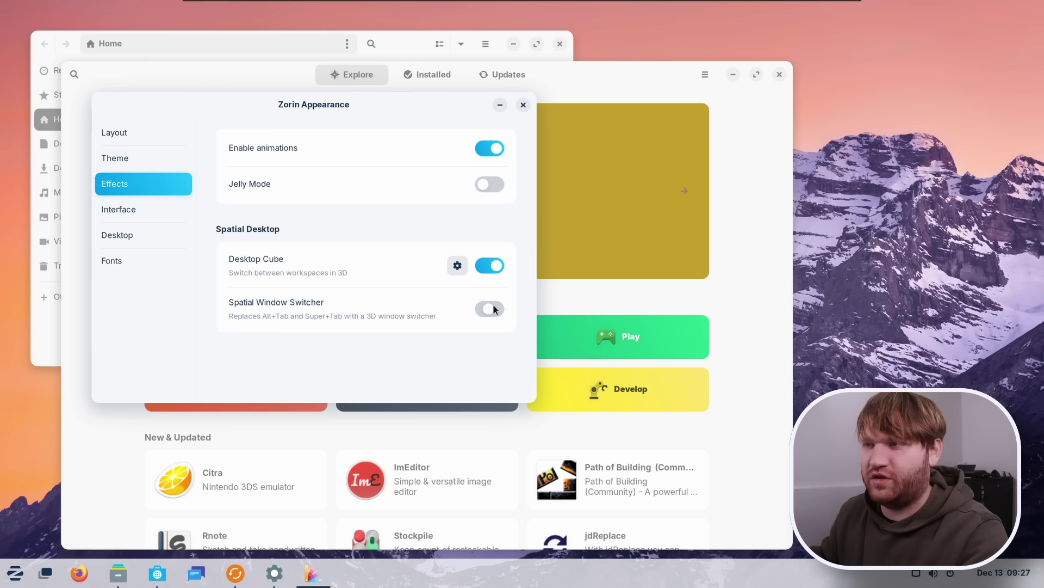
- Open the Desktop Cube settings, scroll through its options, and close the dialog
left_click(458, 269)
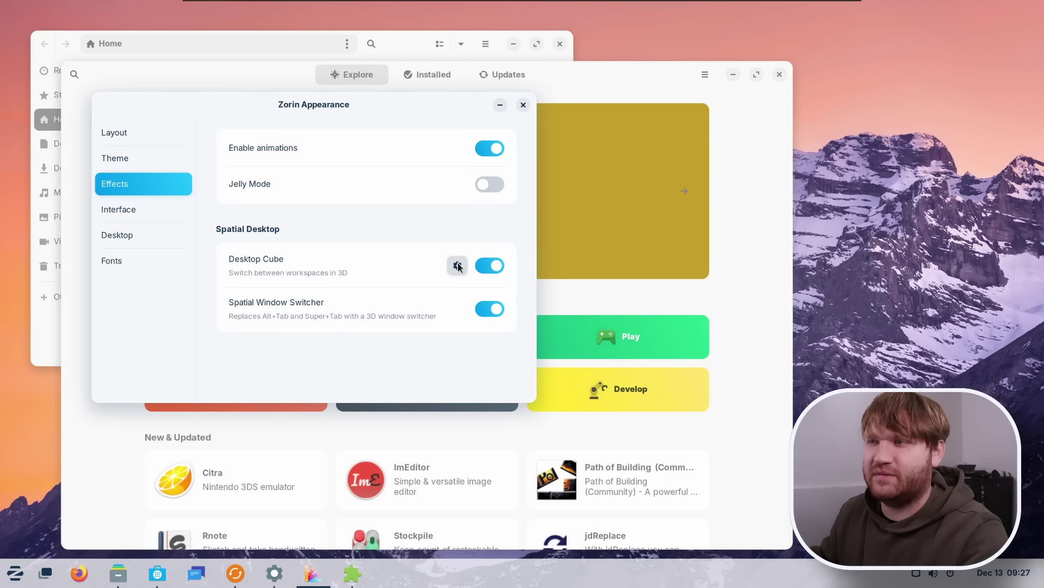
scroll(492, 224, "down", 3)
scroll(484, 224, "up", 3)
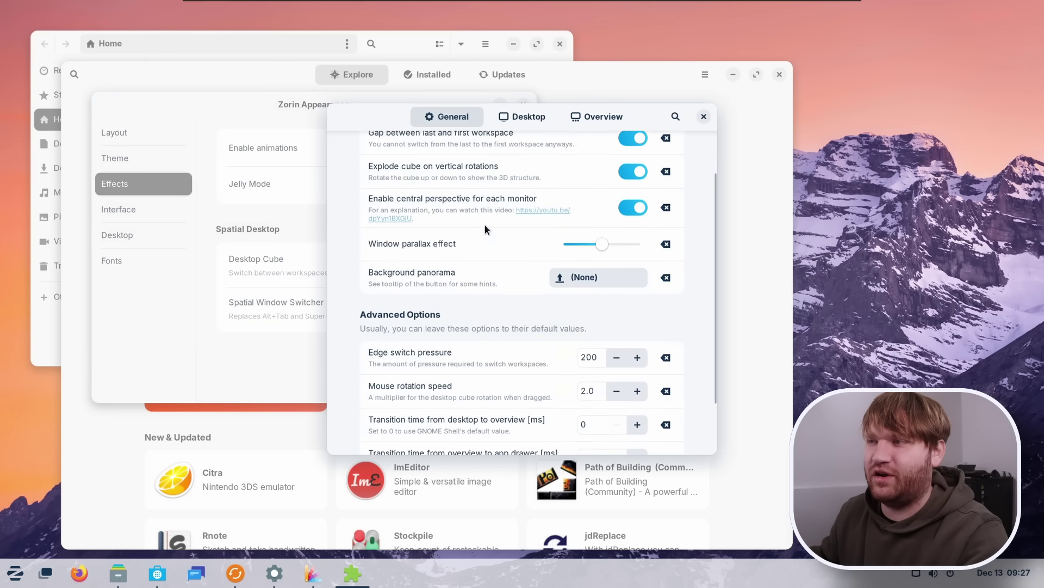
left_click(704, 116)
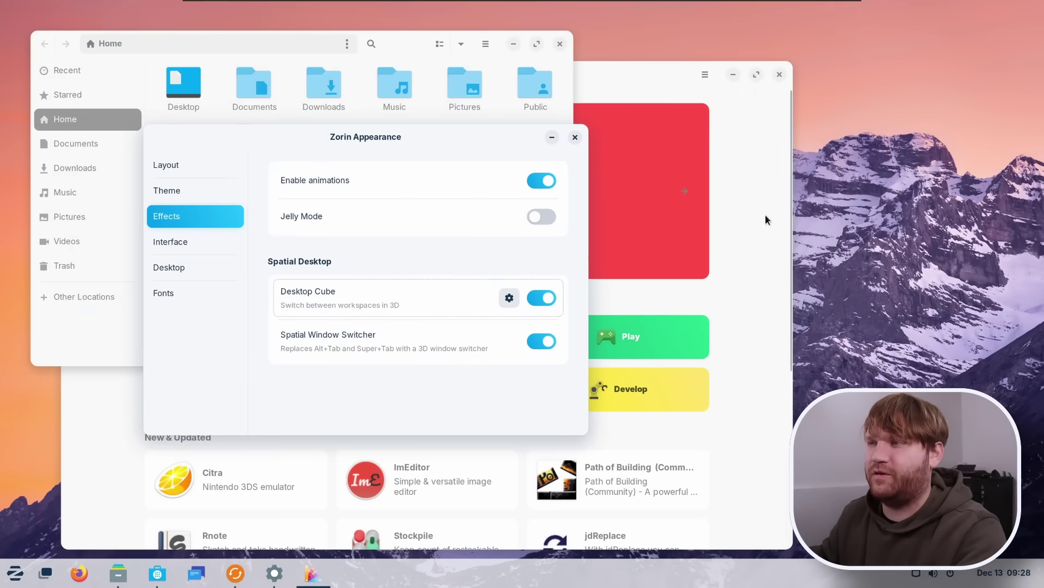
- Scroll through workspaces in the 3D overview, return to Zorin Appearance, and drag it to show the wobble
key("super")
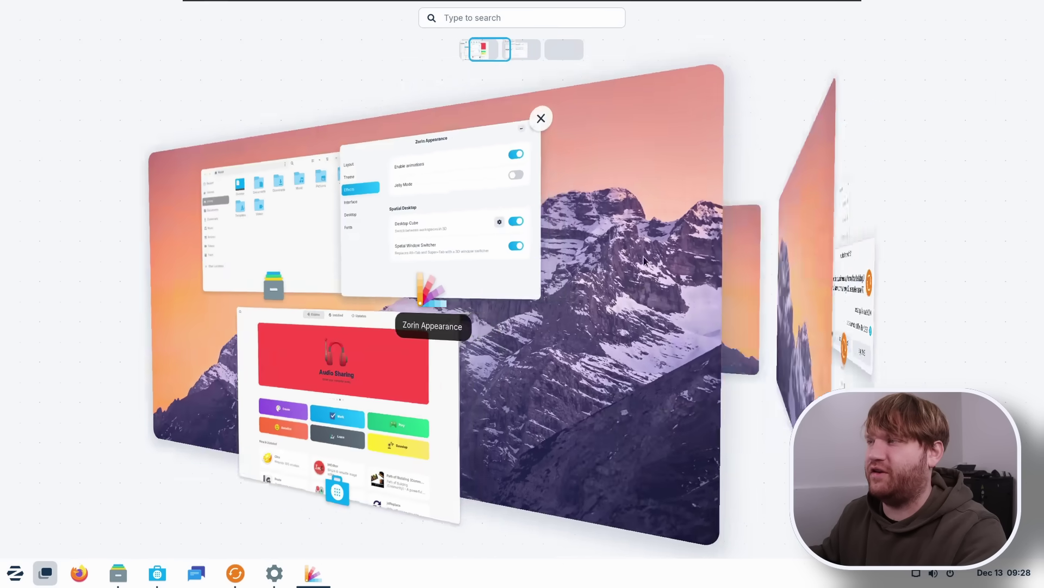
scroll(644, 257, "down", 2)
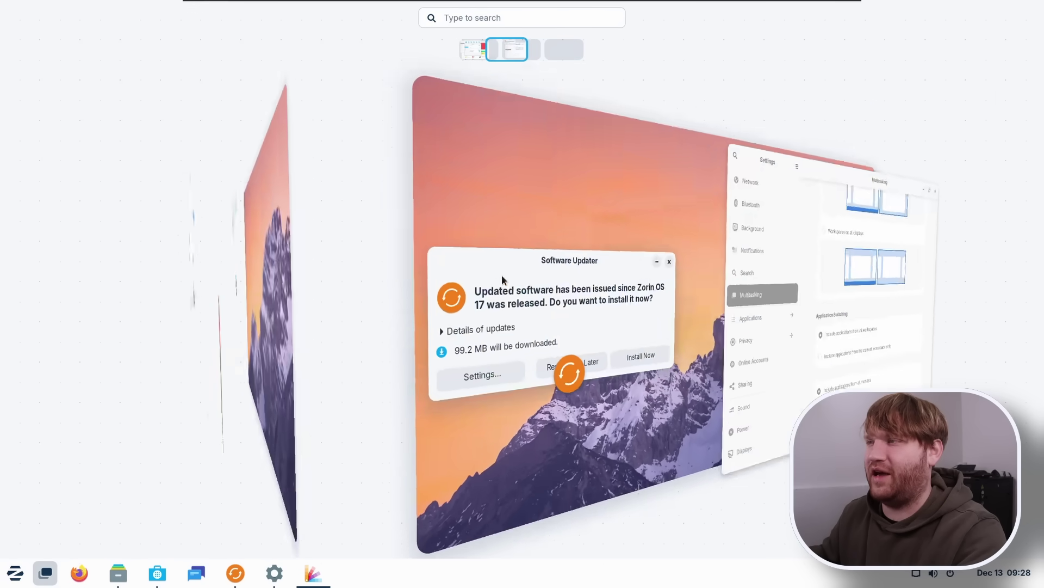
scroll(22, 323, "up", 2)
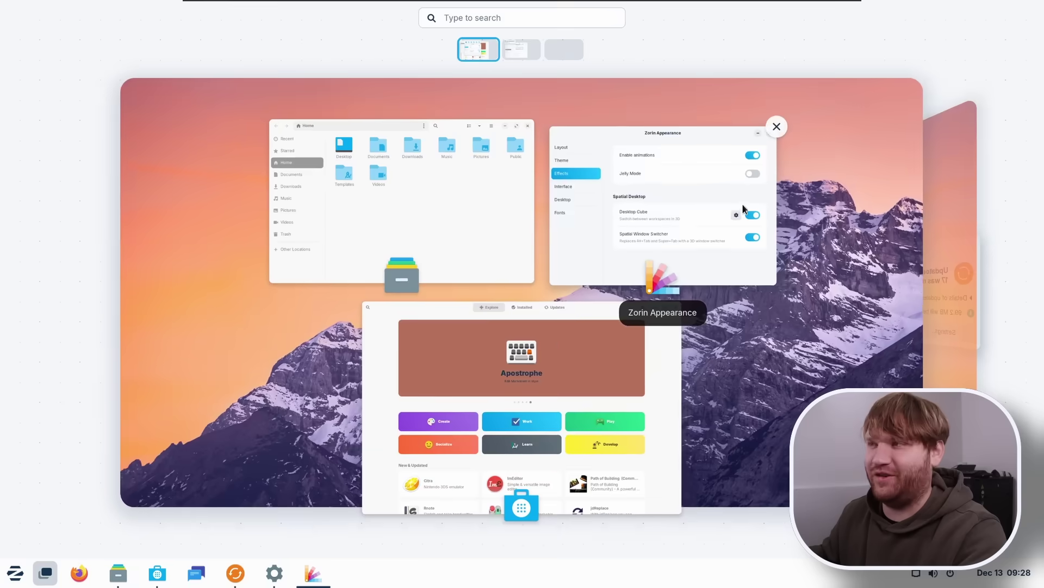
left_click(715, 250)
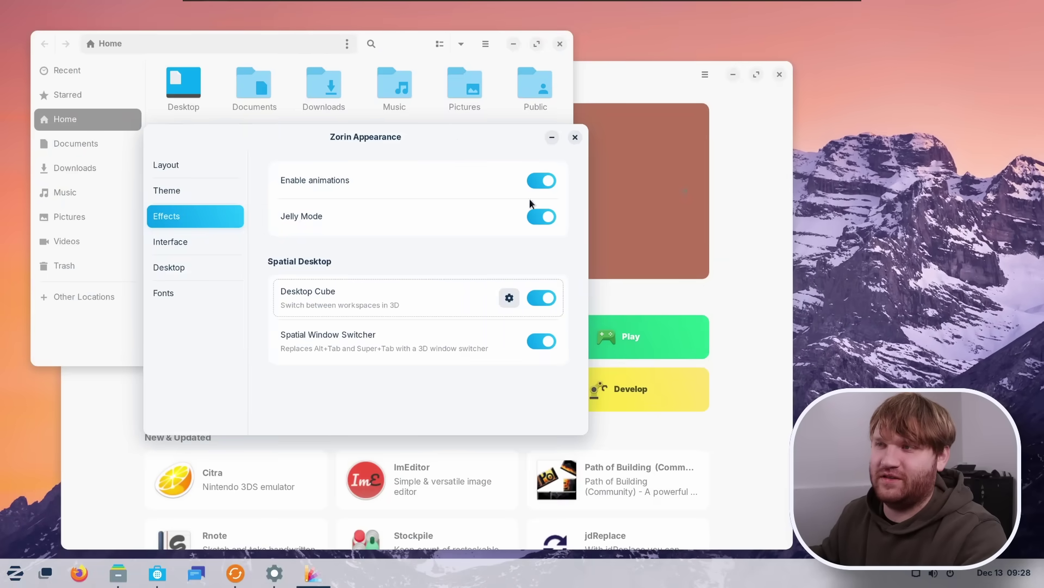
left_click_drag(530, 147, 515, 105)
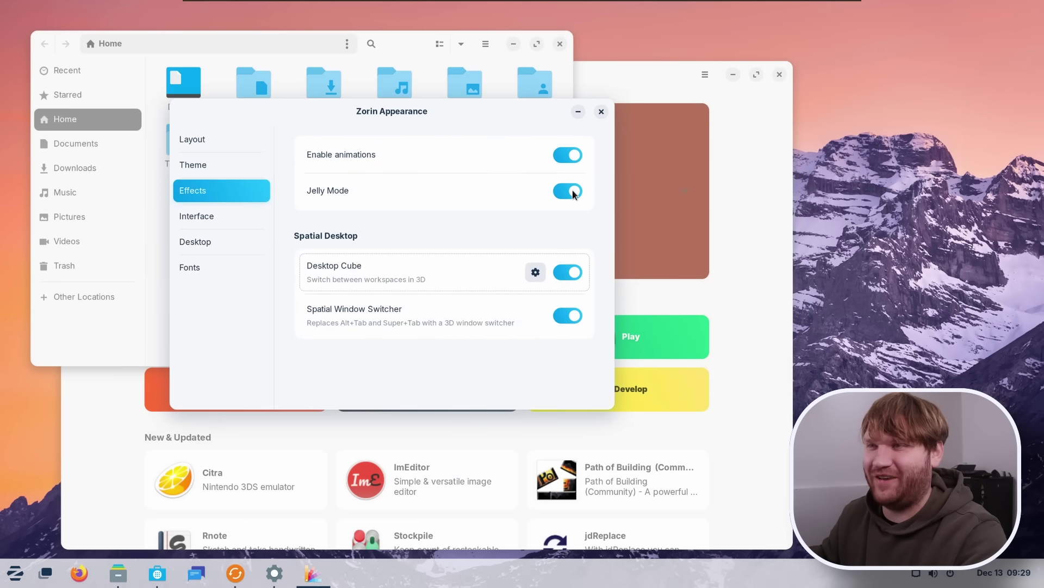
- Close Zorin Appearance and Files, then view Software's About dialog showing version 42.4
left_click(600, 113)
left_click(560, 44)
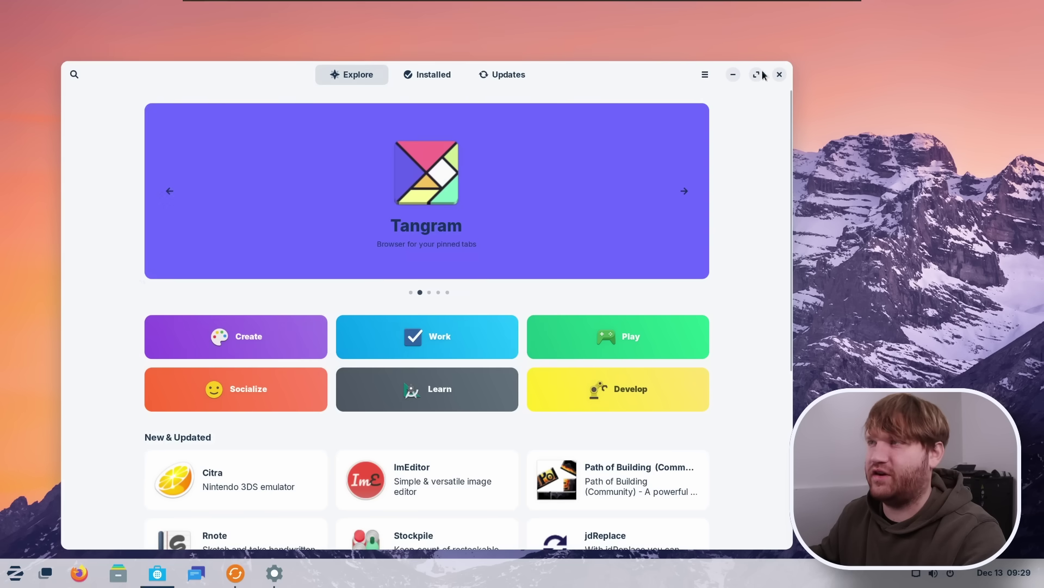
left_click(703, 77)
left_click(714, 144)
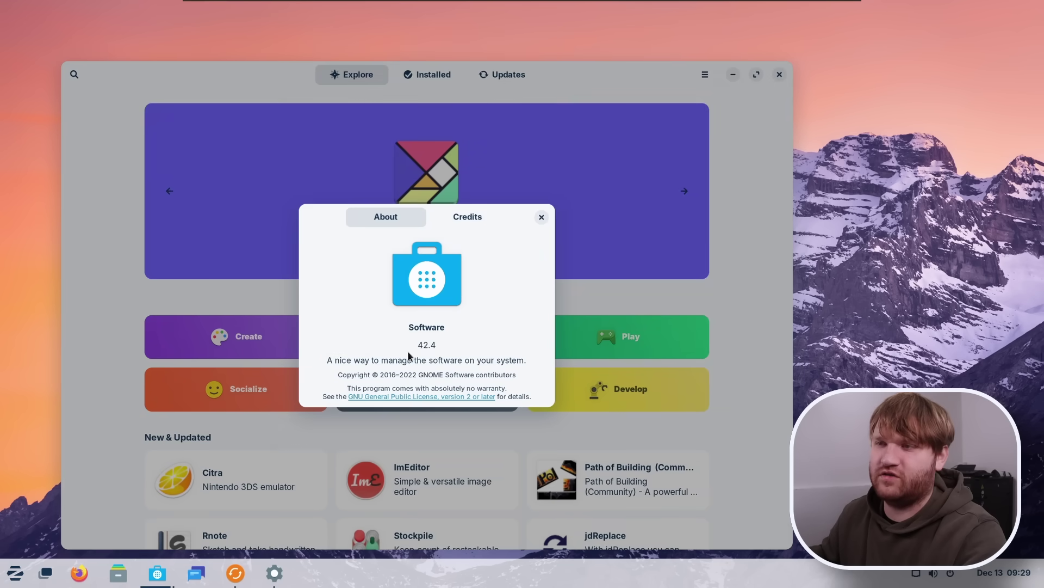
left_click(541, 219)
- Move the Software window and close it with Alt+F4
left_click_drag(599, 74, 586, 50)
scroll(487, 308, "down", 4)
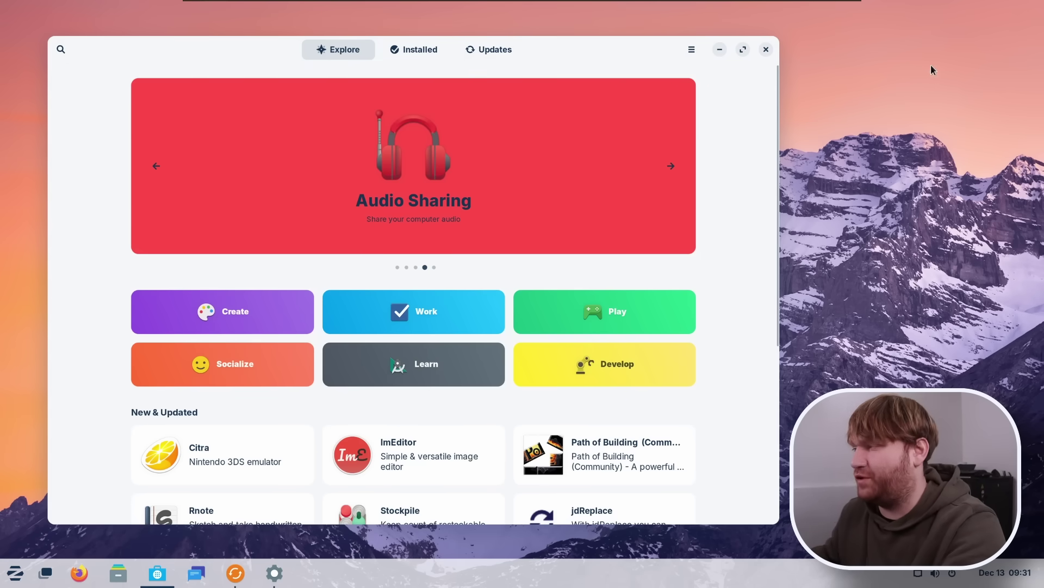
key("alt+F4")
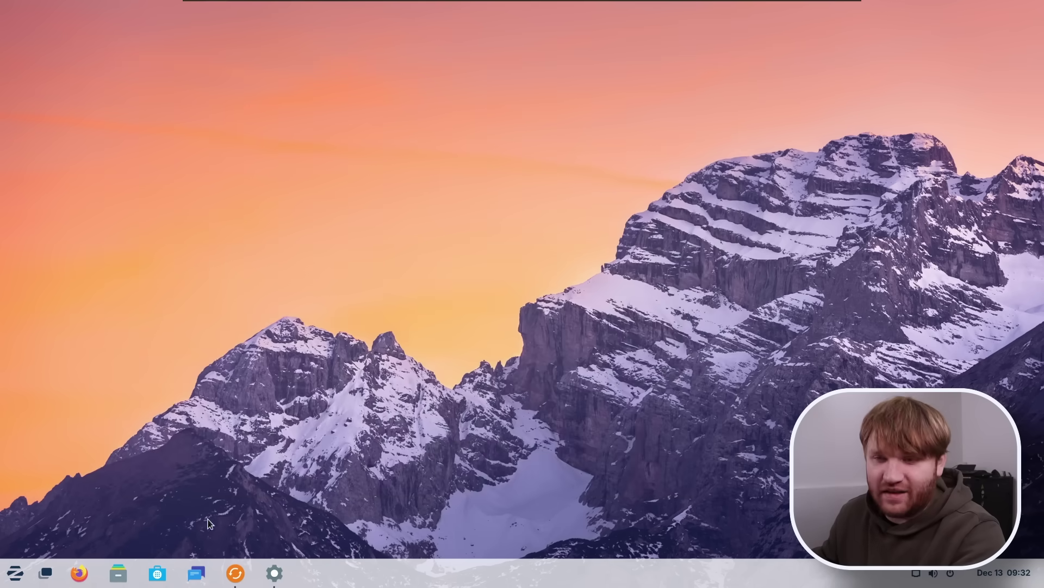
- Launch Zorin Appearance by searching 'app' in the start menu
left_click(8, 580)
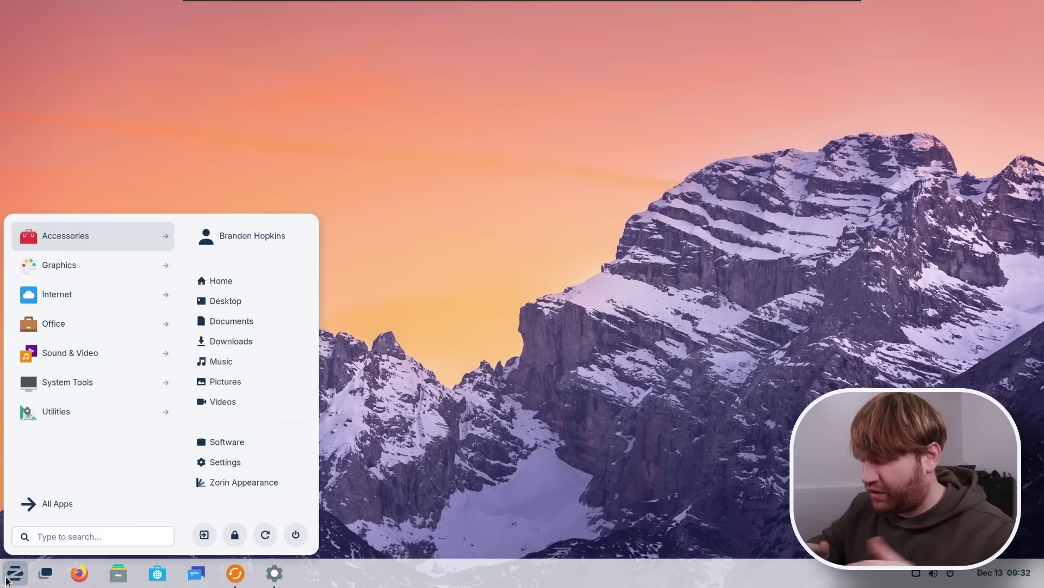
type("app")
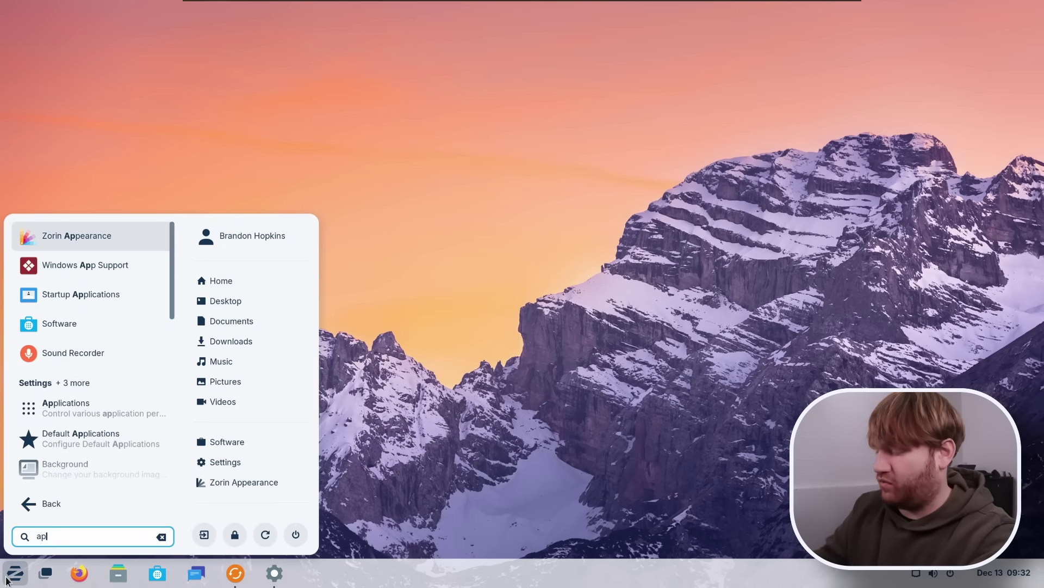
key("Return")
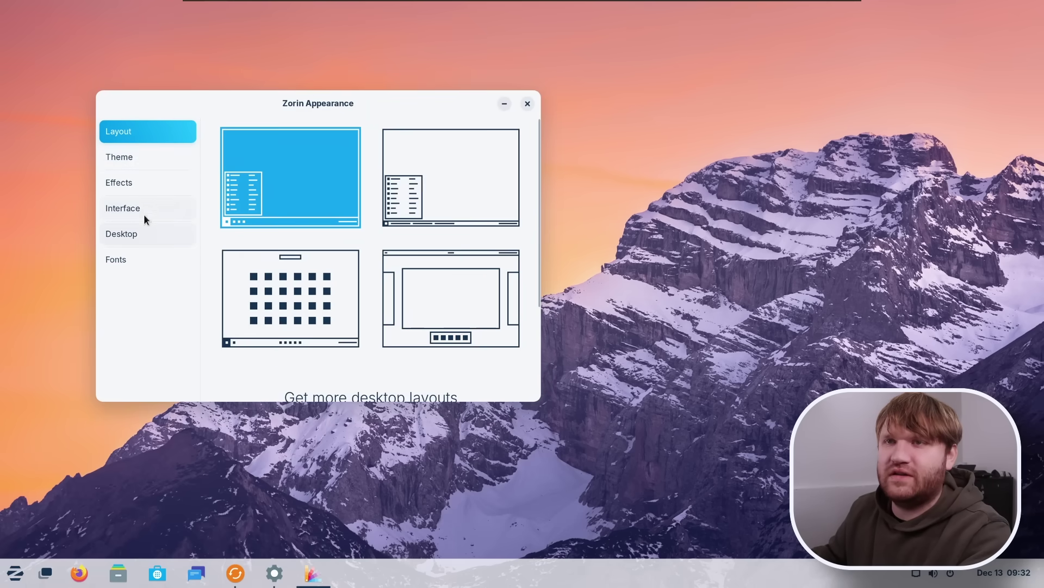
- Under Interface, turn on Advanced Window Tiling's Advanced / Experimental Settings and show its Layouts page
left_click(147, 209)
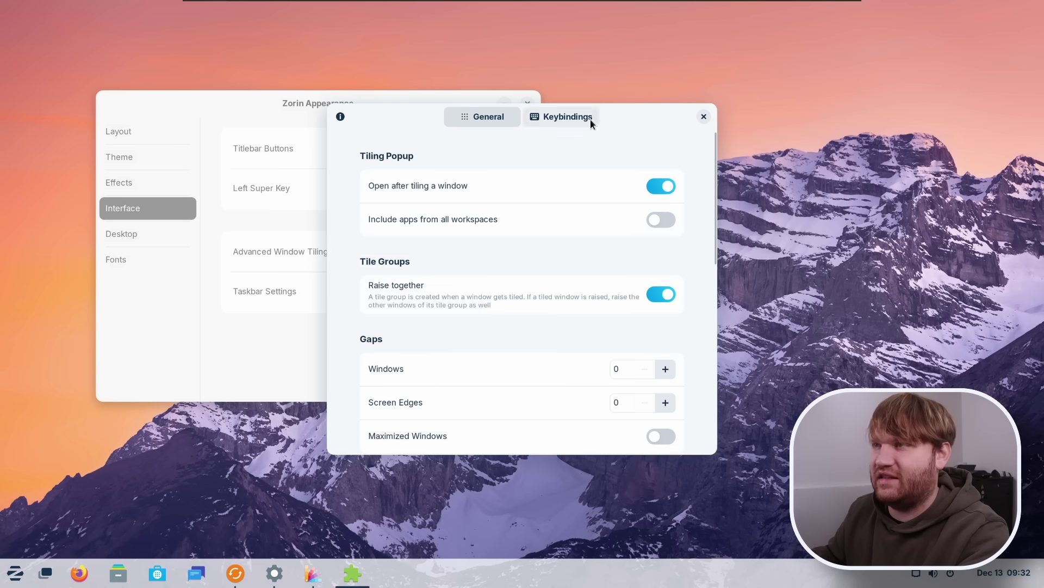
left_click(339, 117)
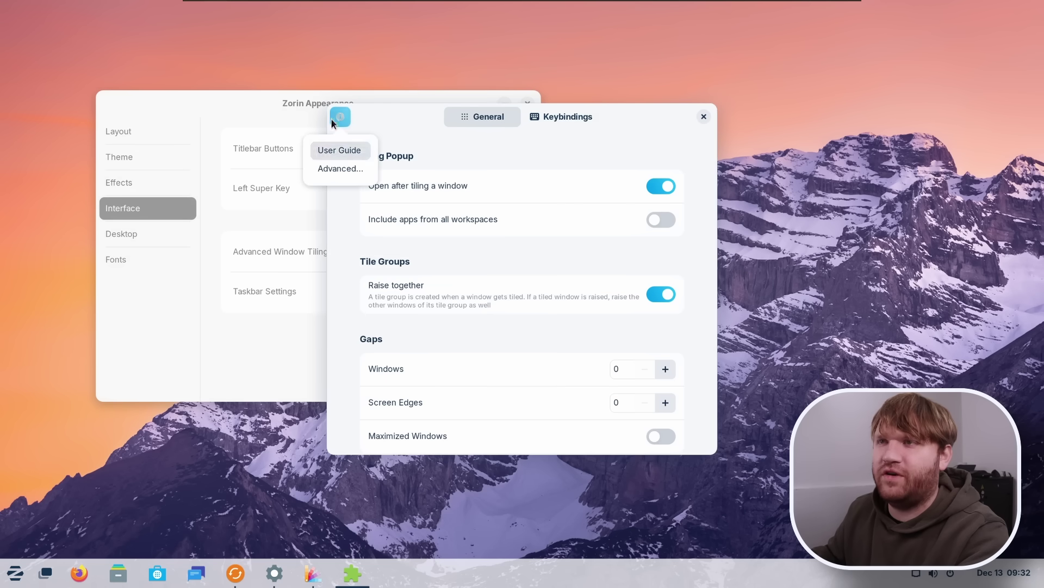
left_click(340, 170)
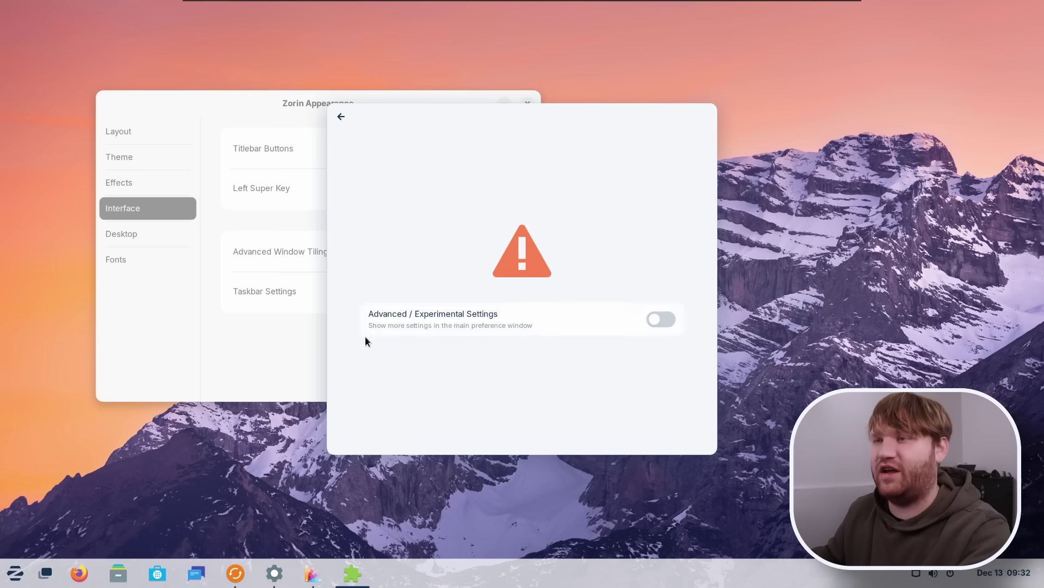
left_click(650, 318)
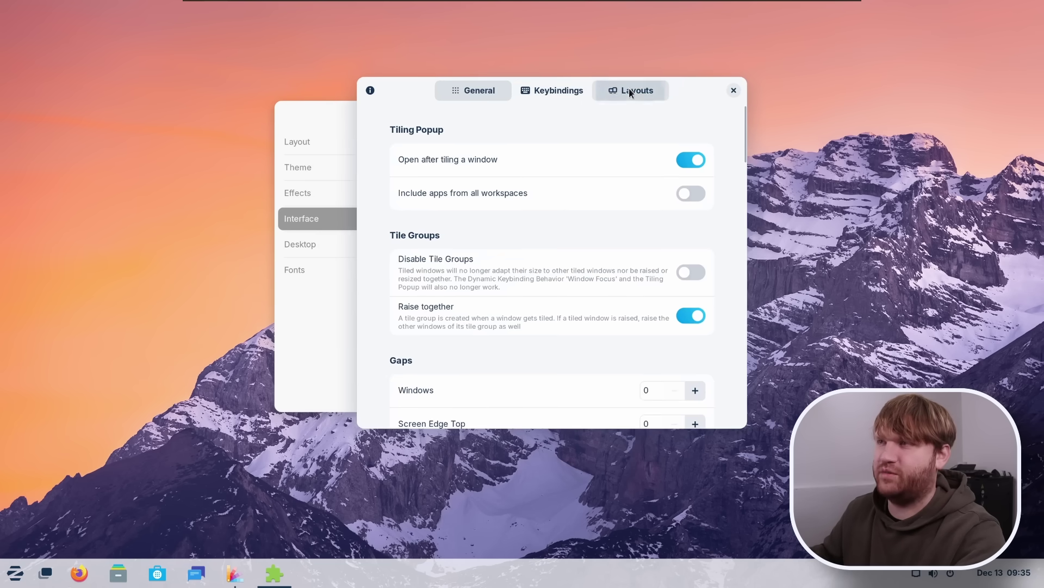
left_click(631, 89)
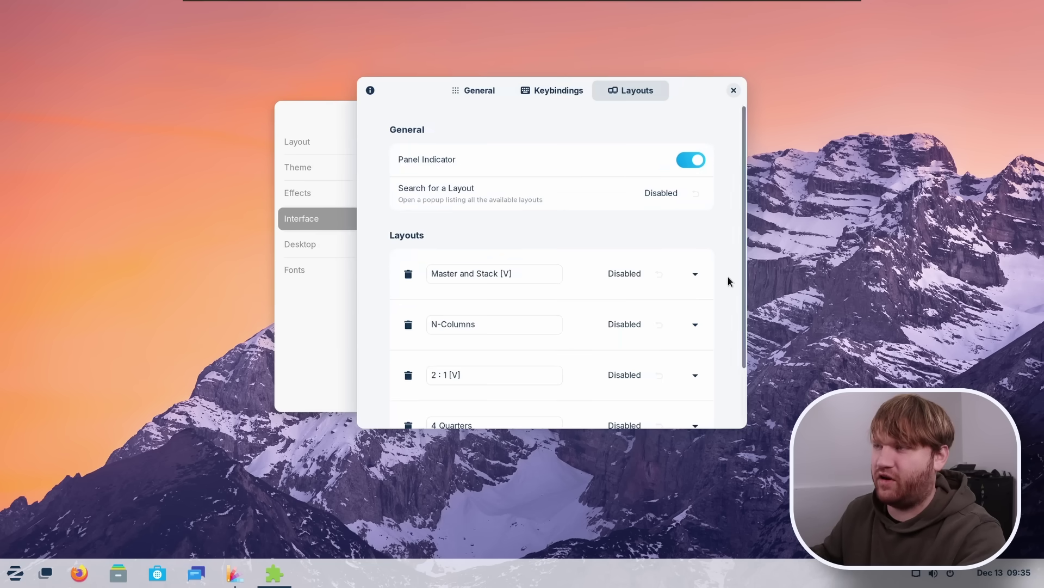
- Expand the 4 Quarters layout to review its four rectangle definitions, then close the tiling editor
scroll(728, 281, "down", 3)
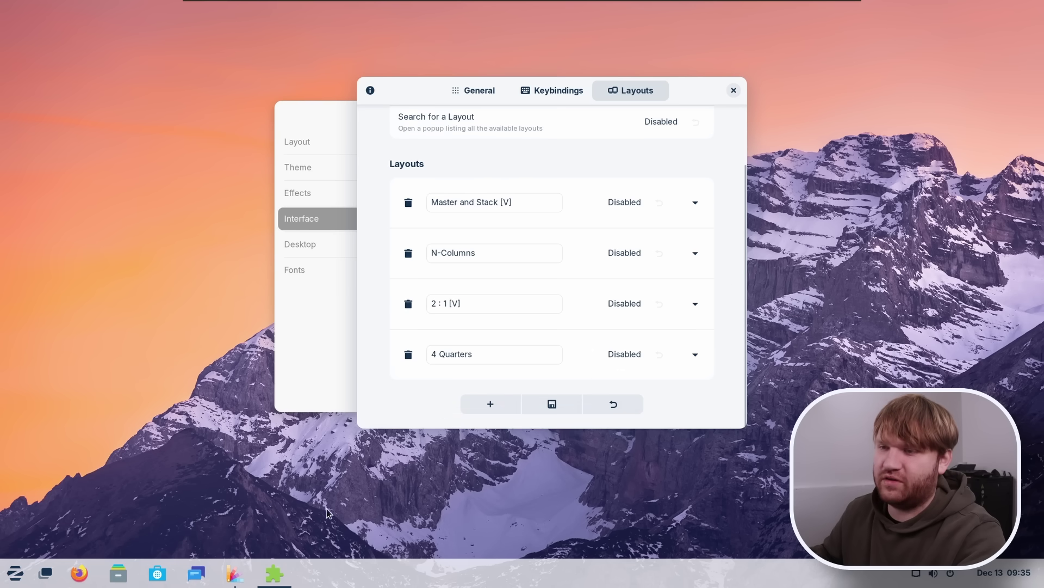
mouse_move(275, 574)
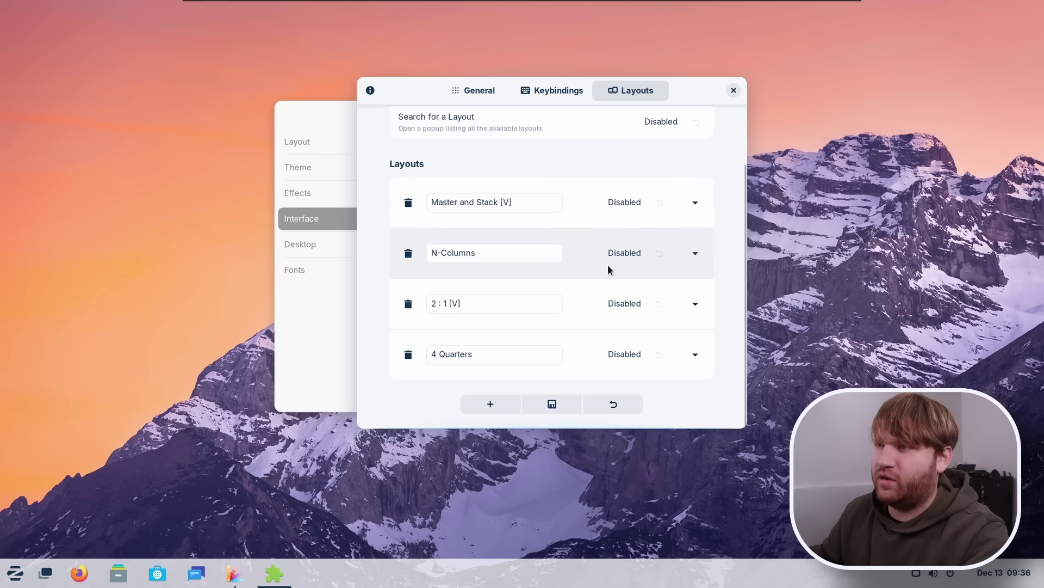
left_click(696, 355)
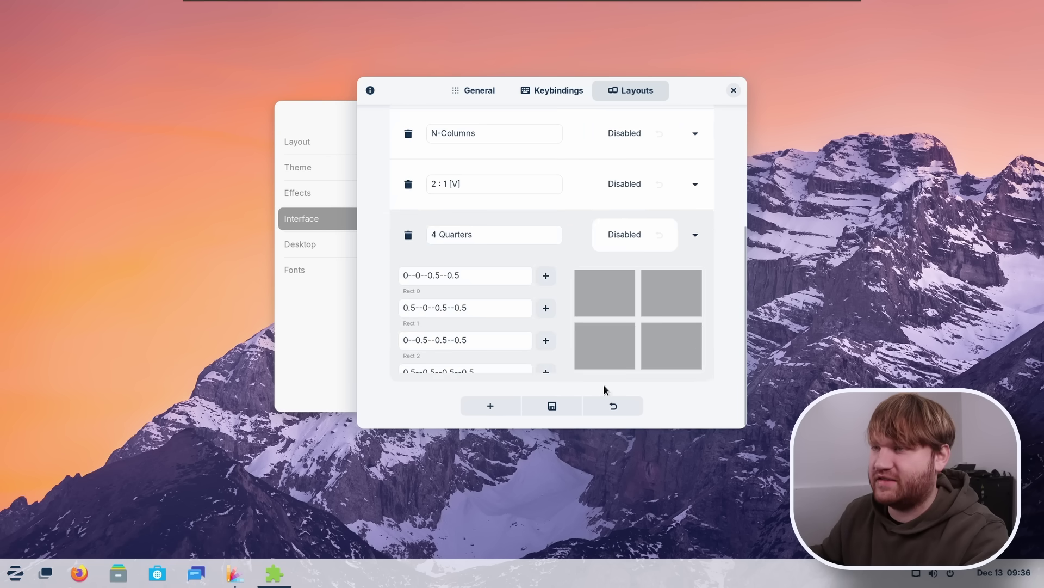
scroll(454, 282, "down", 3)
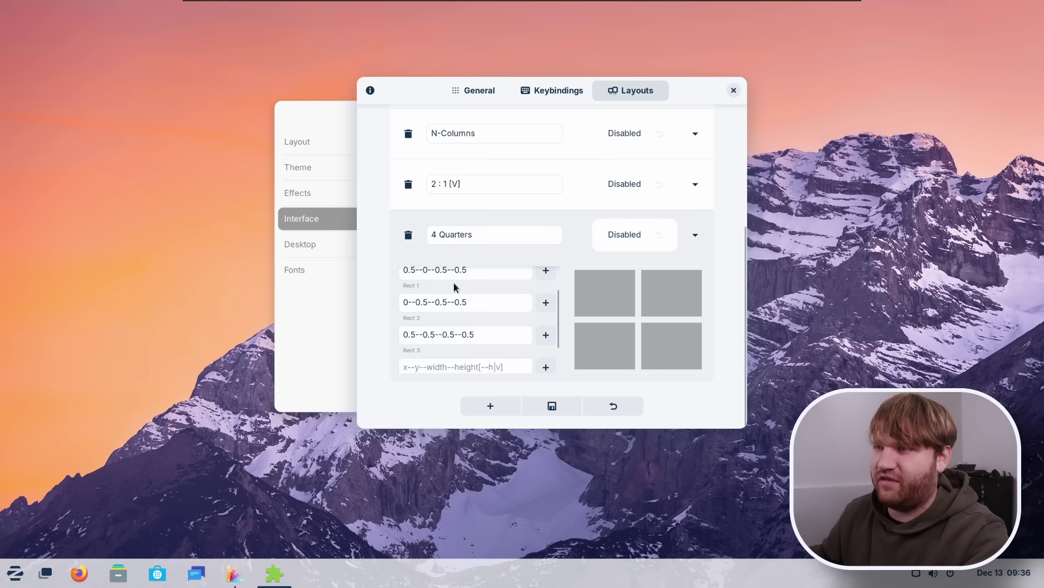
scroll(453, 282, "up", 2)
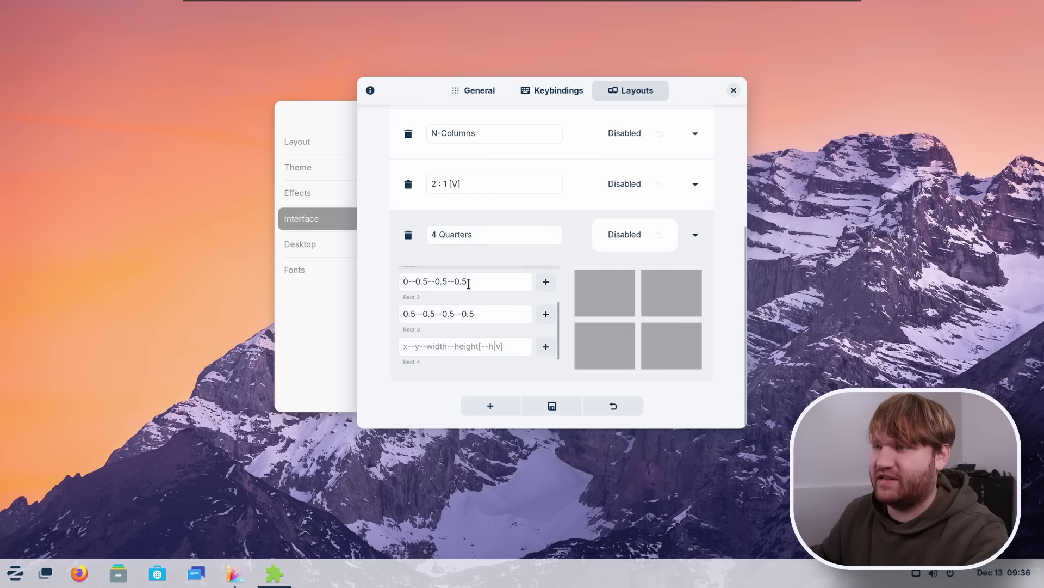
scroll(456, 282, "down", 3)
scroll(544, 275, "up", 3)
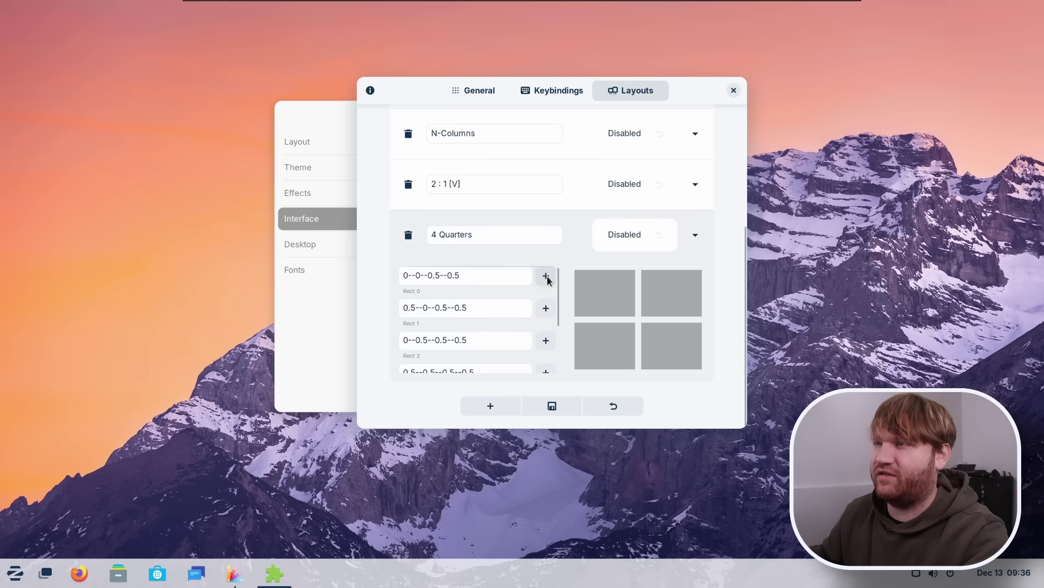
left_click(734, 91)
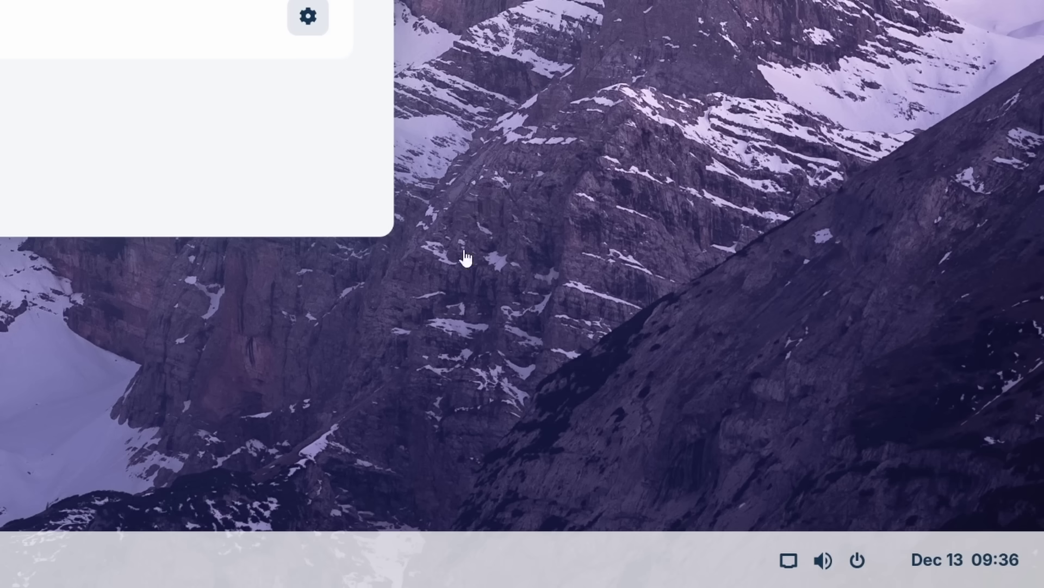
- Briefly show the calendar panel, then open Quick Settings and expand the Wired connection options
left_click(954, 567)
left_click(956, 567)
left_click(846, 576)
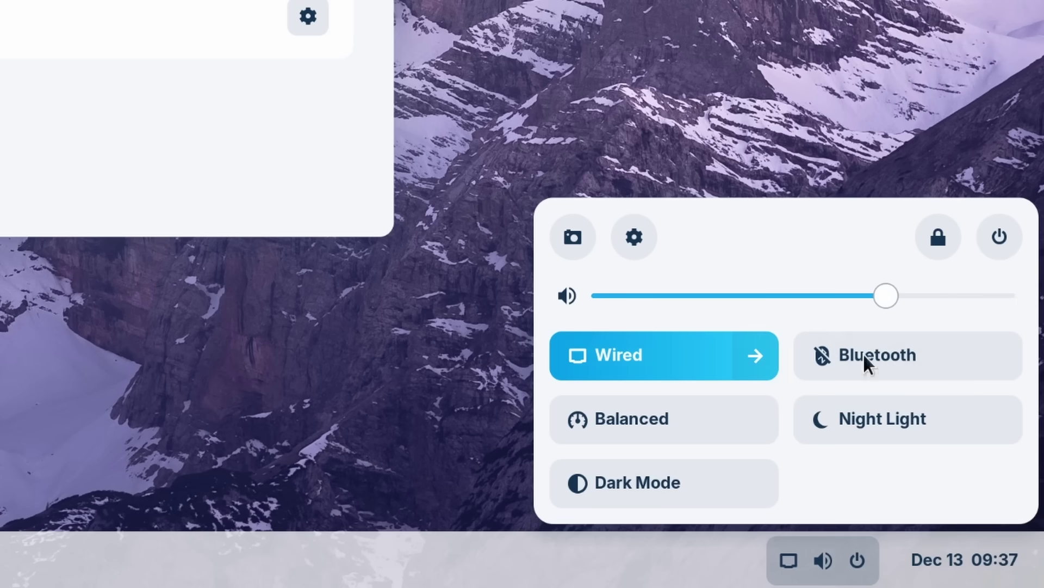
left_click(755, 355)
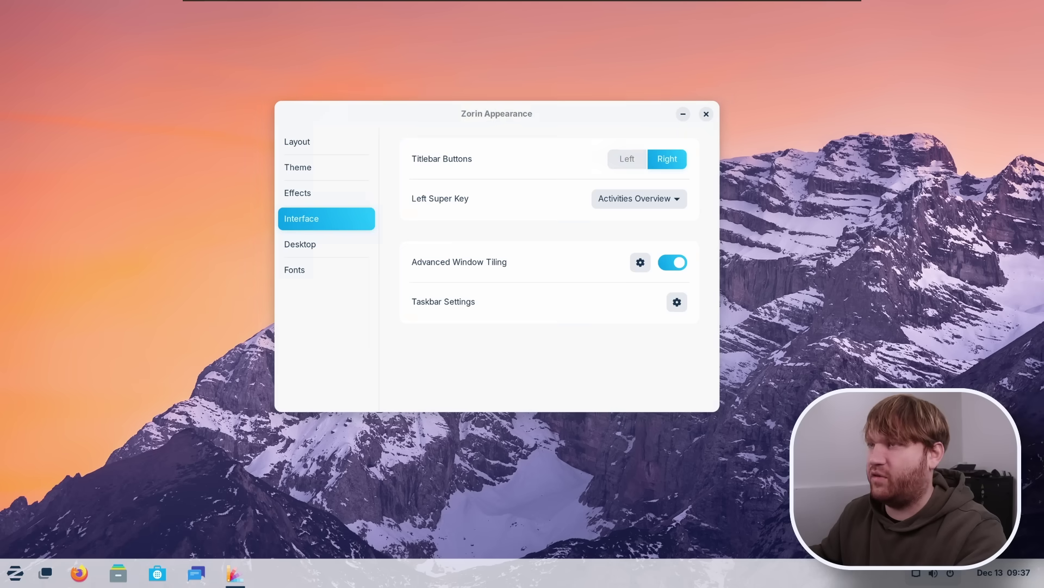
- Move Settings aside, view the Power page in Balanced mode, then close Settings and Zorin Appearance
left_click_drag(428, 43, 690, 118)
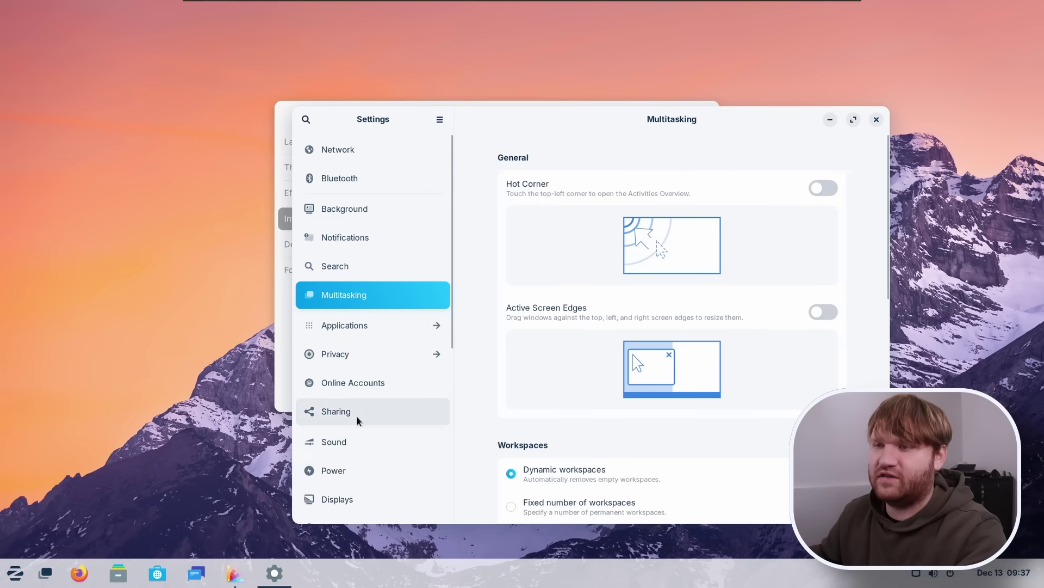
left_click(355, 473)
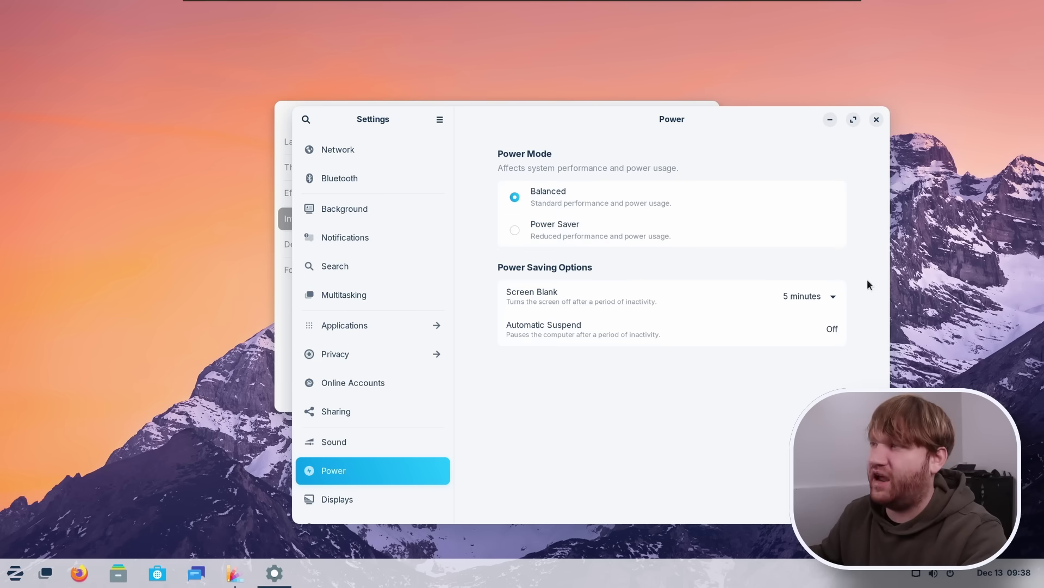
left_click(875, 120)
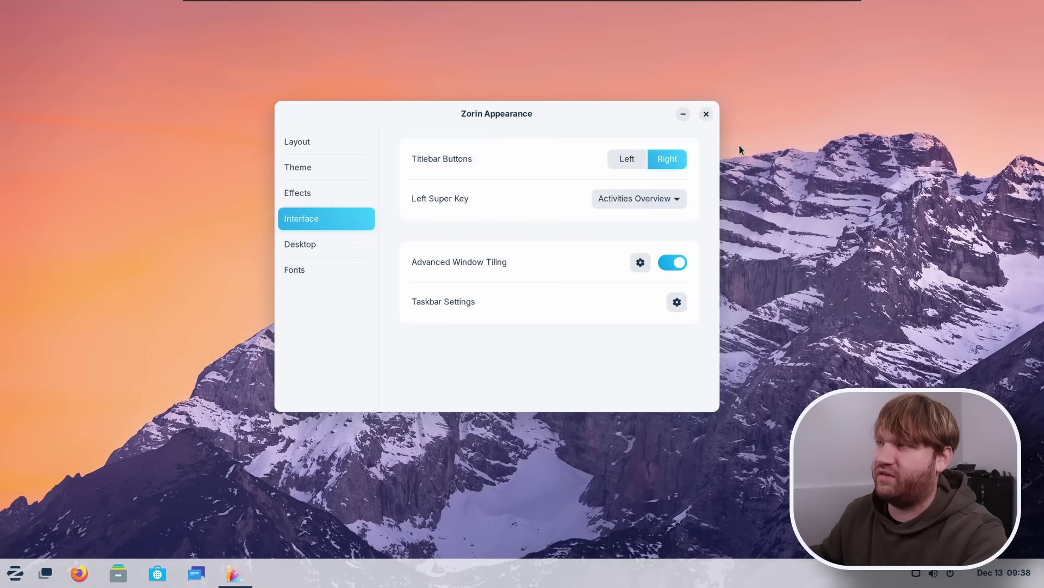
left_click(706, 112)
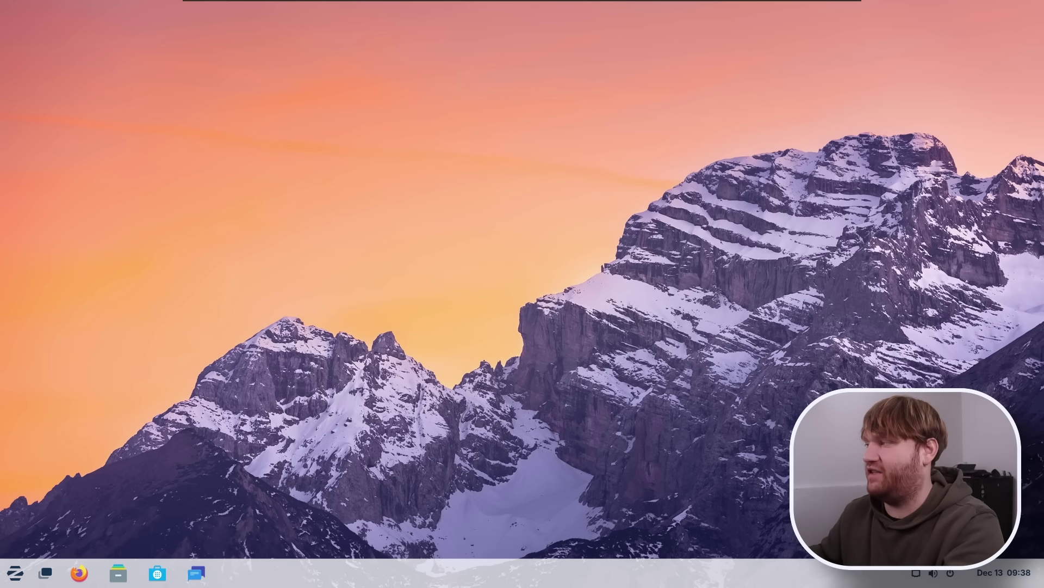
- Scroll the Zorin OS 17 sneak-peek post down and highlight the '2 new desktop layouts' heading
scroll(514, 341, "down", 8)
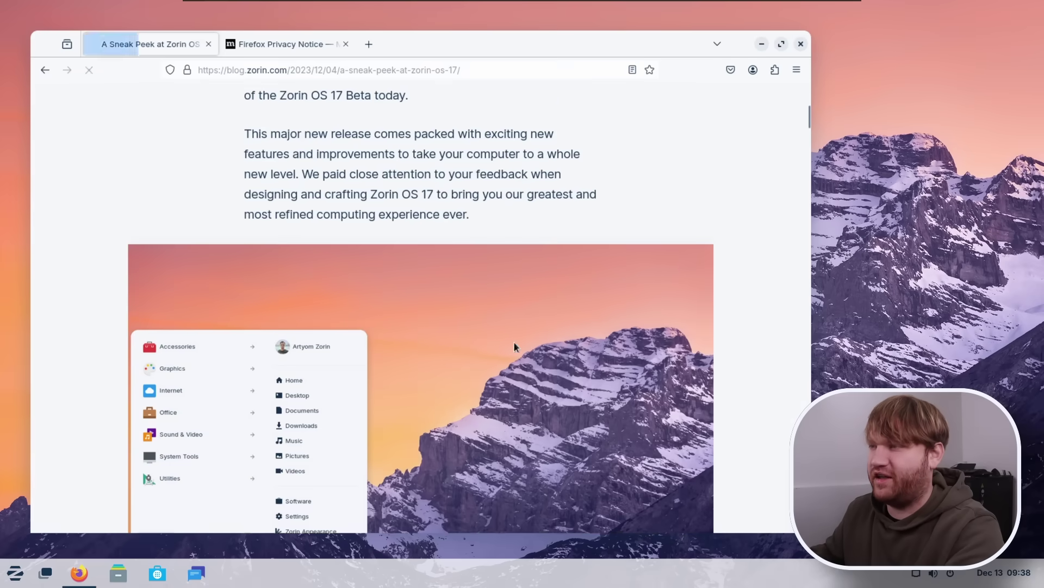
scroll(671, 259, "down", 15)
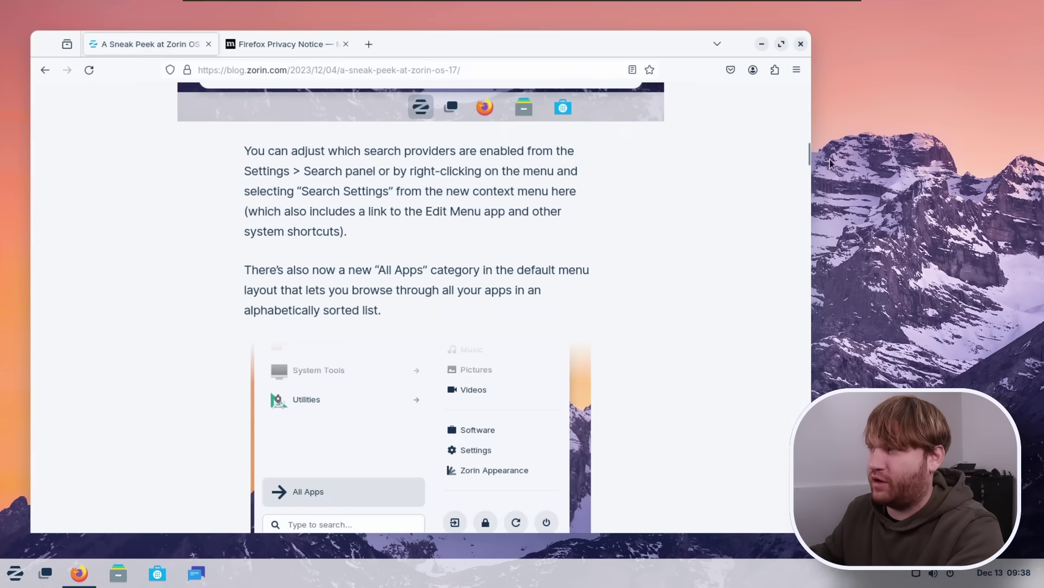
scroll(616, 275, "down", 15)
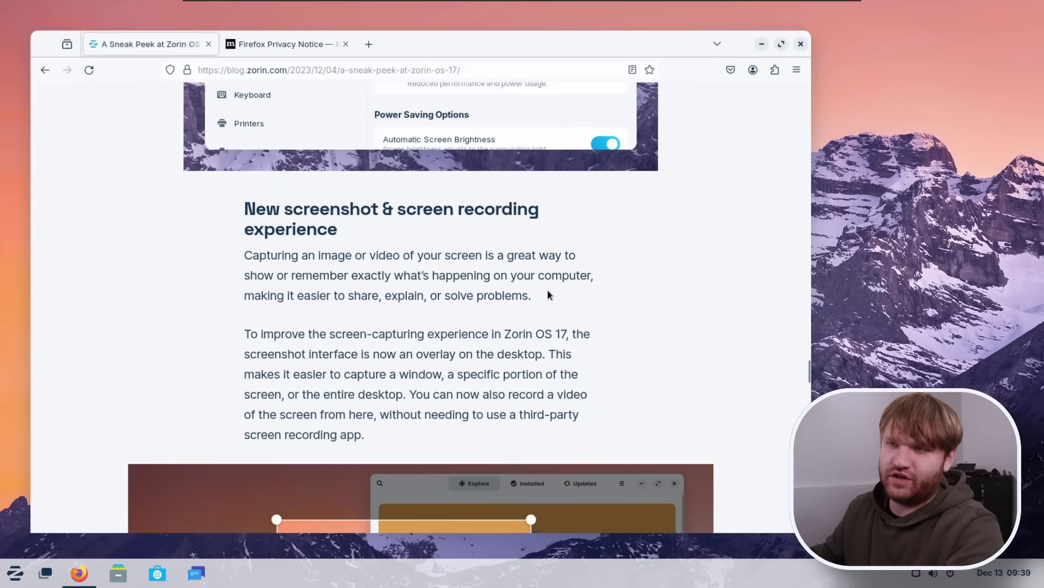
scroll(548, 295, "down", 7)
scroll(457, 329, "down", 5)
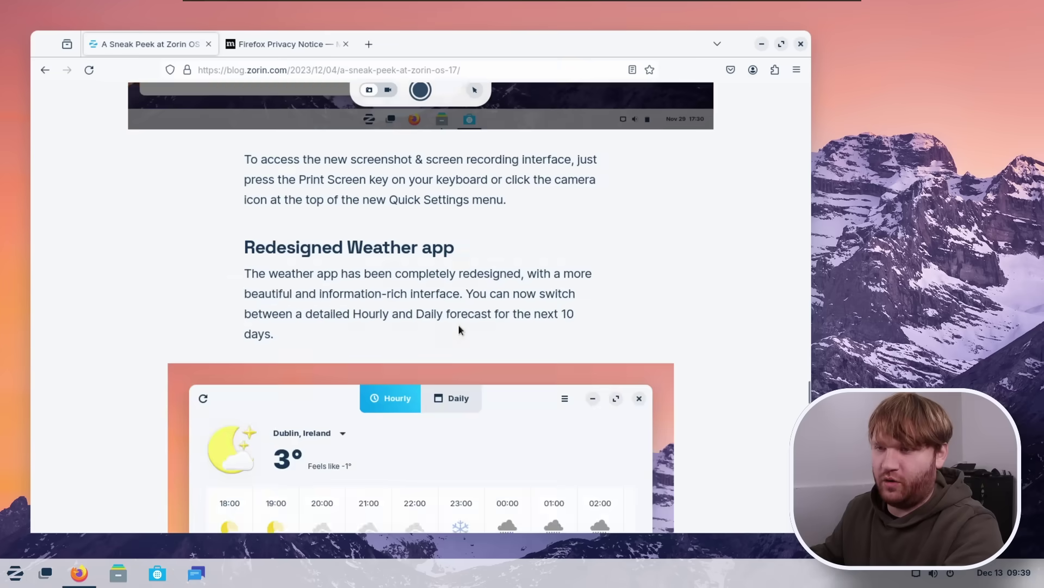
scroll(413, 316, "down", 4)
scroll(427, 296, "down", 6)
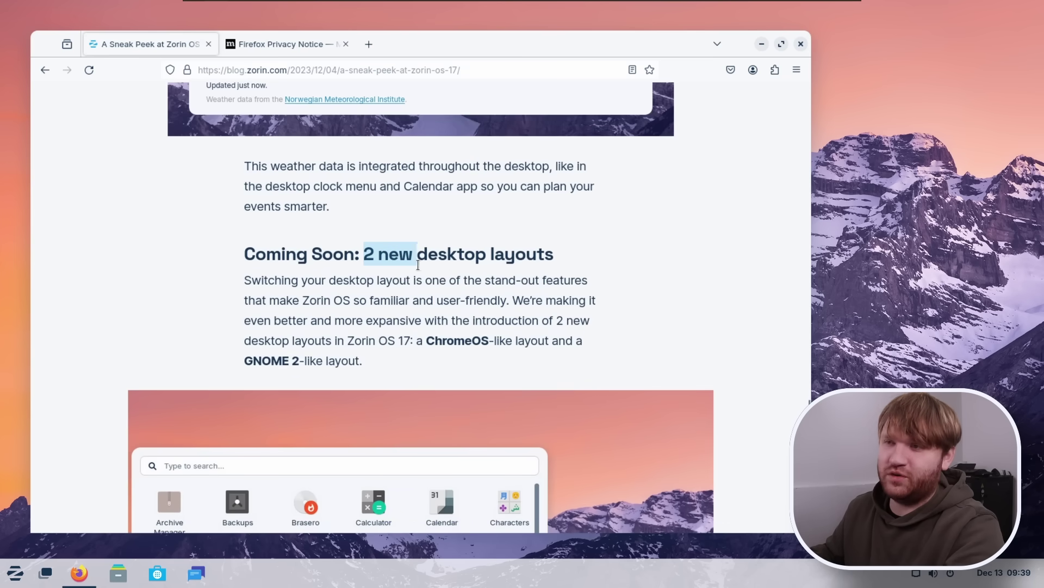
left_click_drag(418, 264, 568, 249)
key("super")
type("zor")
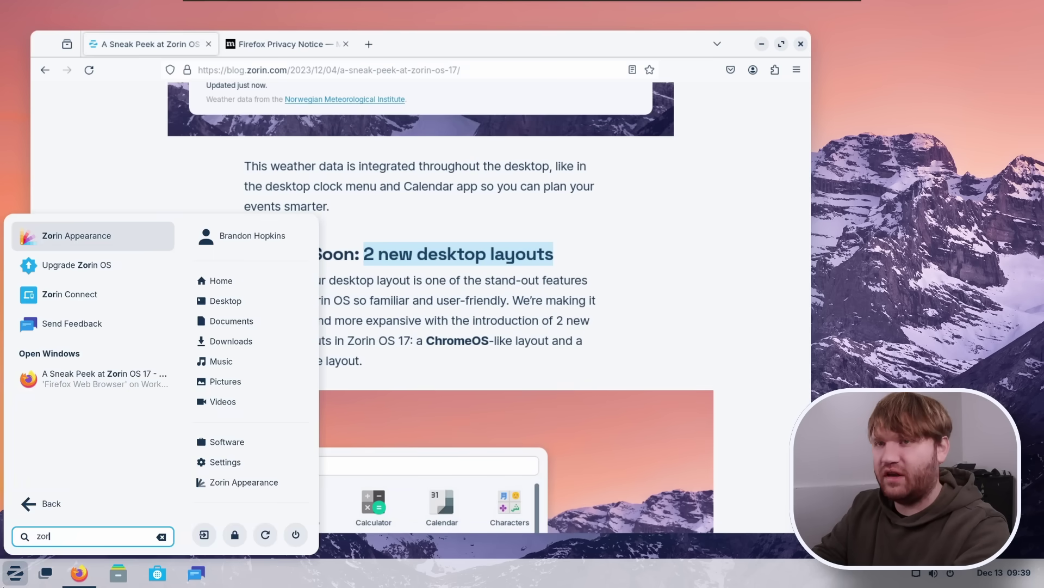
key("Return")
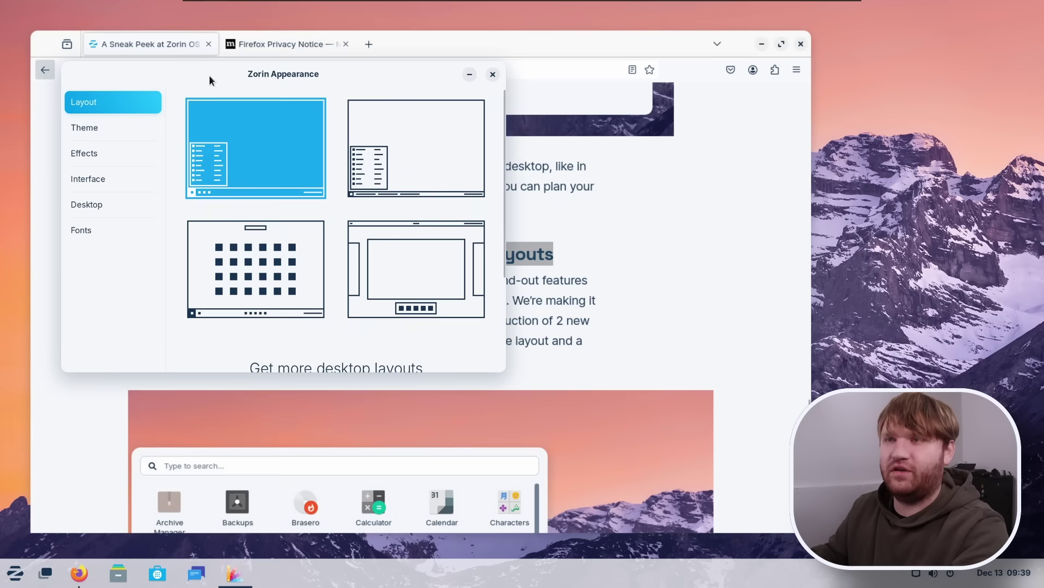
left_click_drag(210, 81, 610, 69)
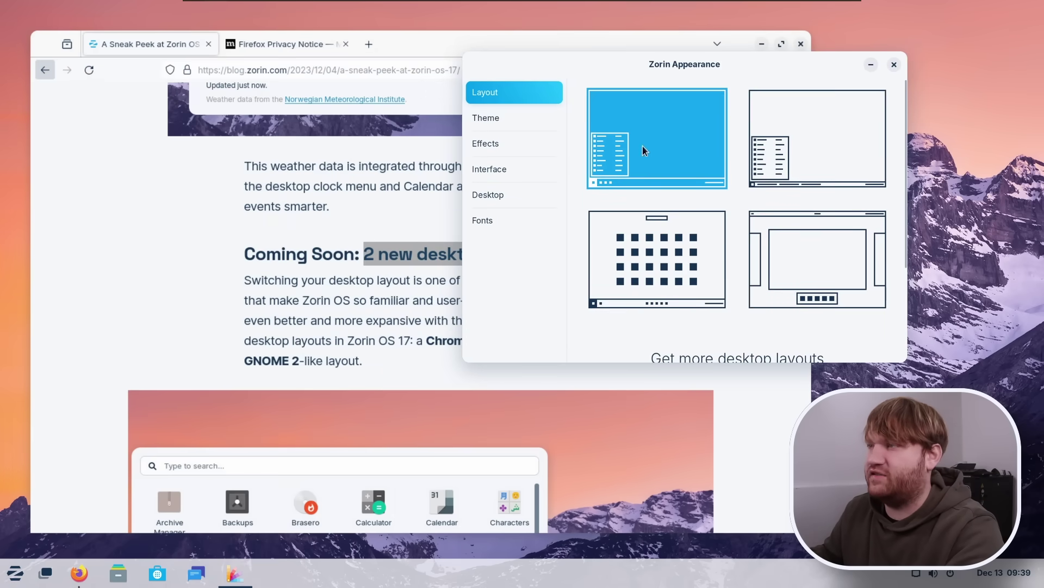
scroll(601, 242, "down", 5)
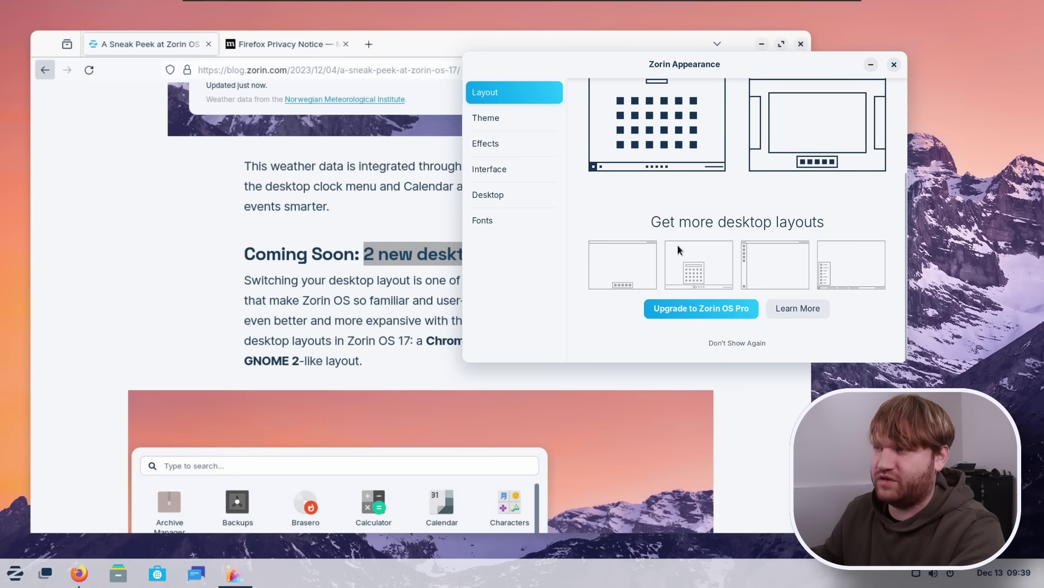
left_click(894, 64)
- Read down the article, highlighting the passage about switching between the two new layouts
left_click_drag(437, 302, 434, 321)
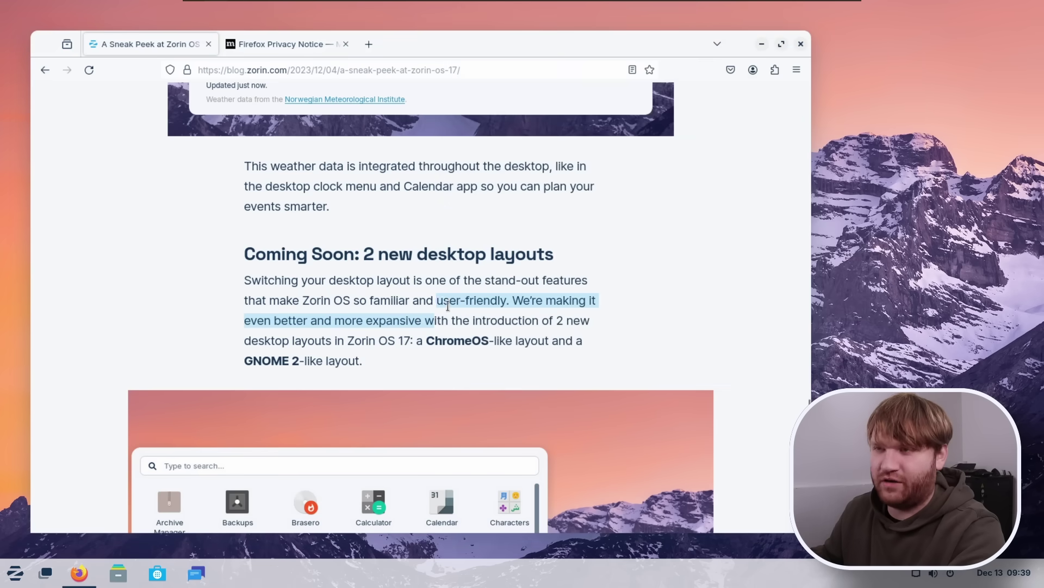
left_click(417, 320)
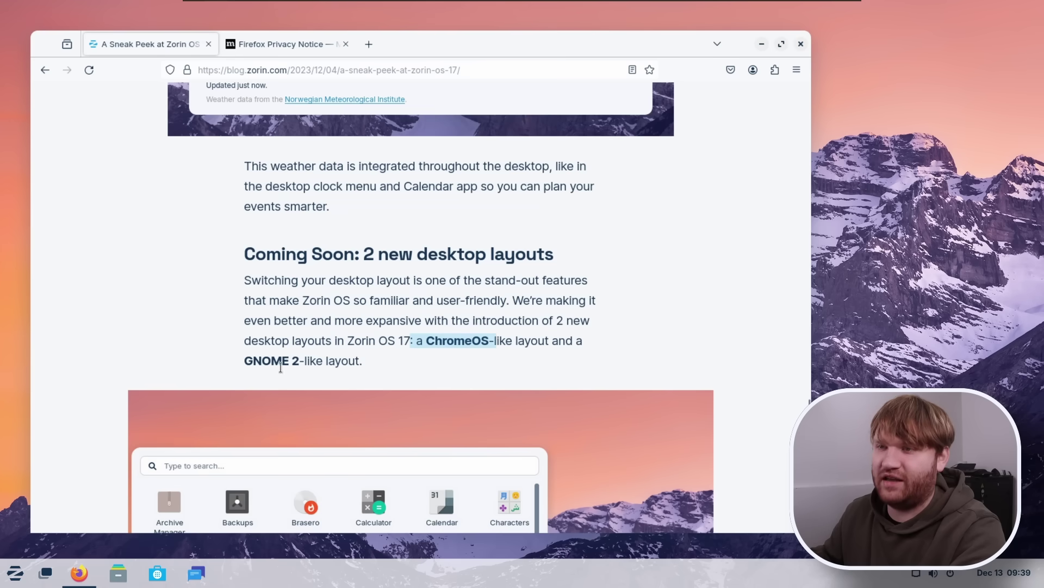
scroll(393, 341, "down", 5)
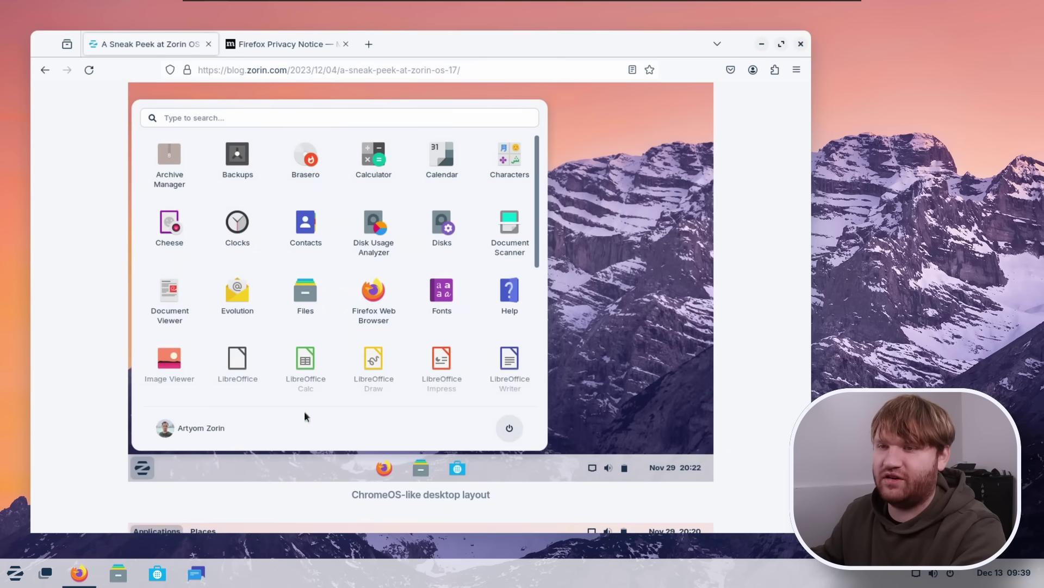
scroll(581, 383, "down", 7)
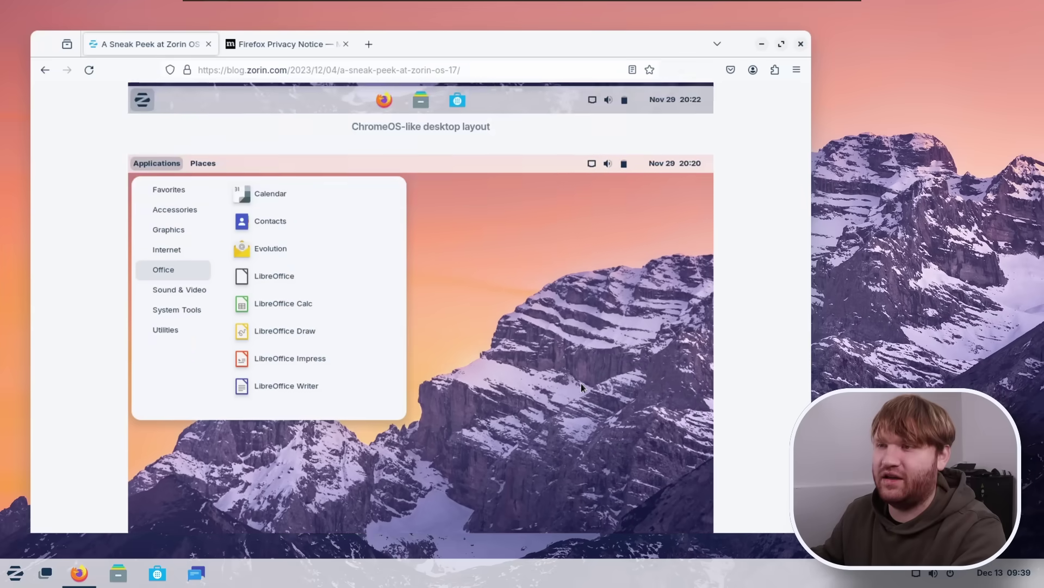
scroll(582, 387, "up", 1)
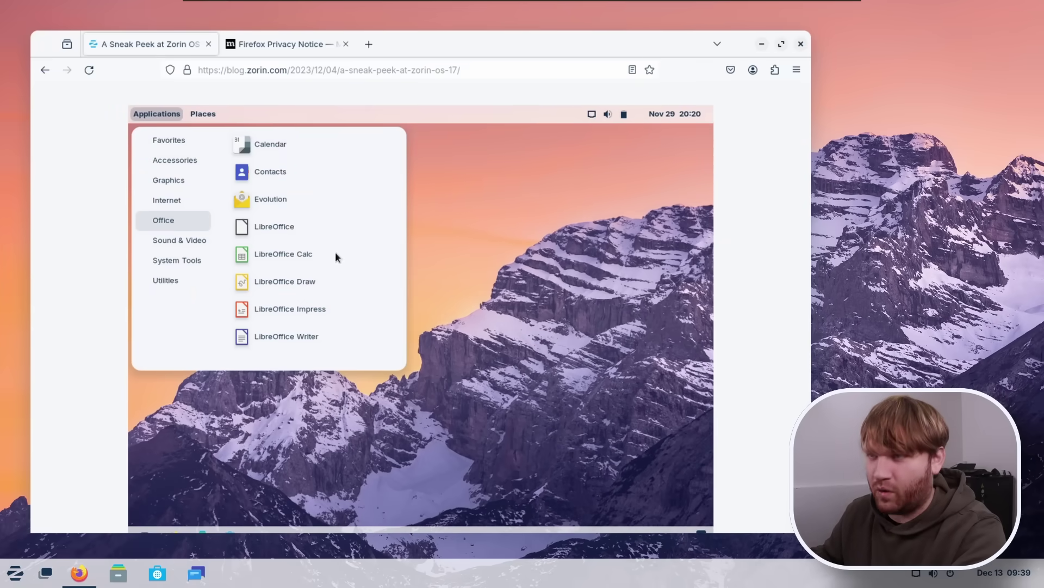
scroll(656, 275, "down", 2)
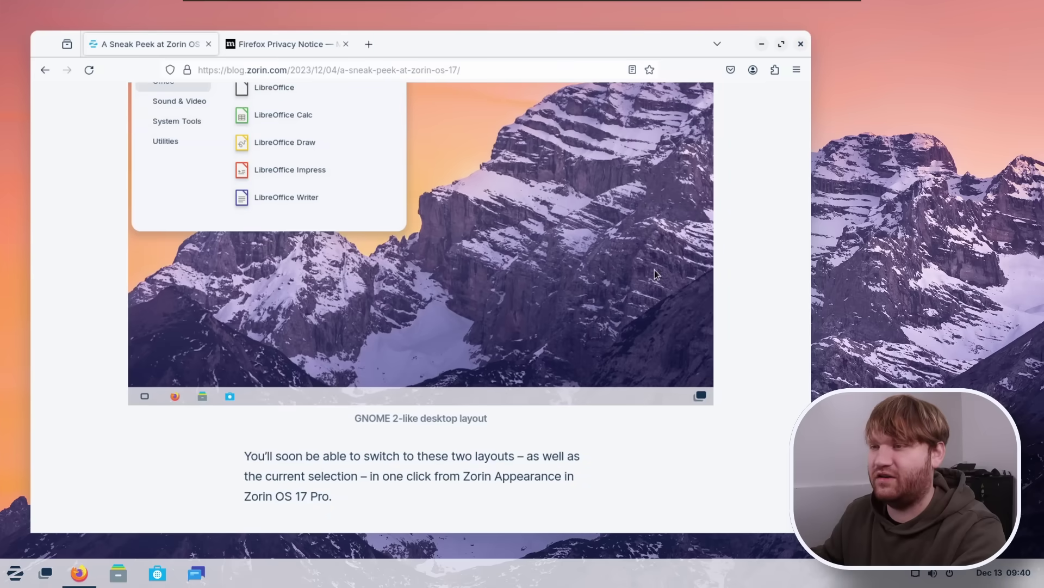
scroll(640, 222, "down", 2)
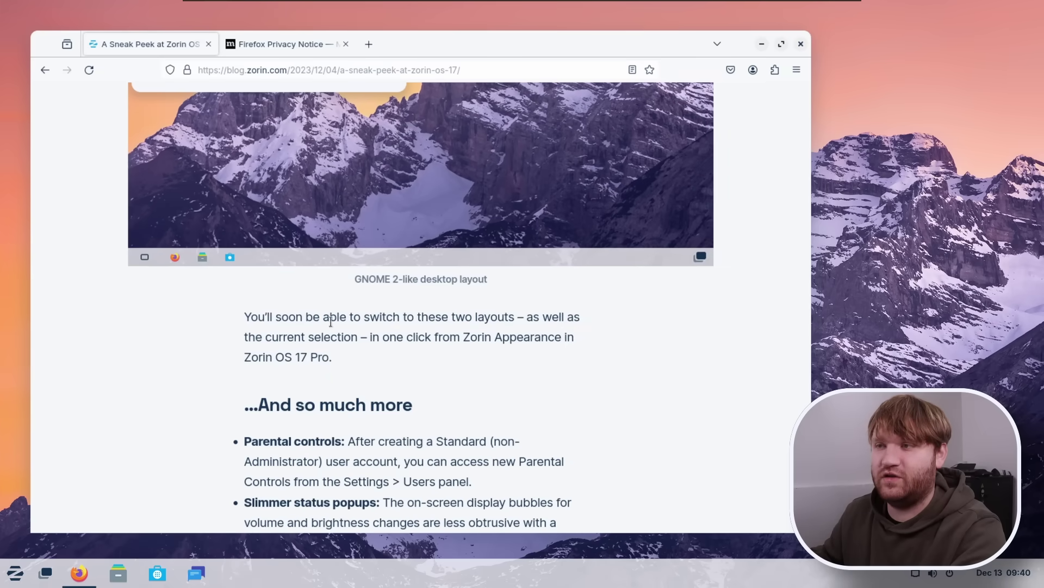
left_click_drag(322, 317, 530, 314)
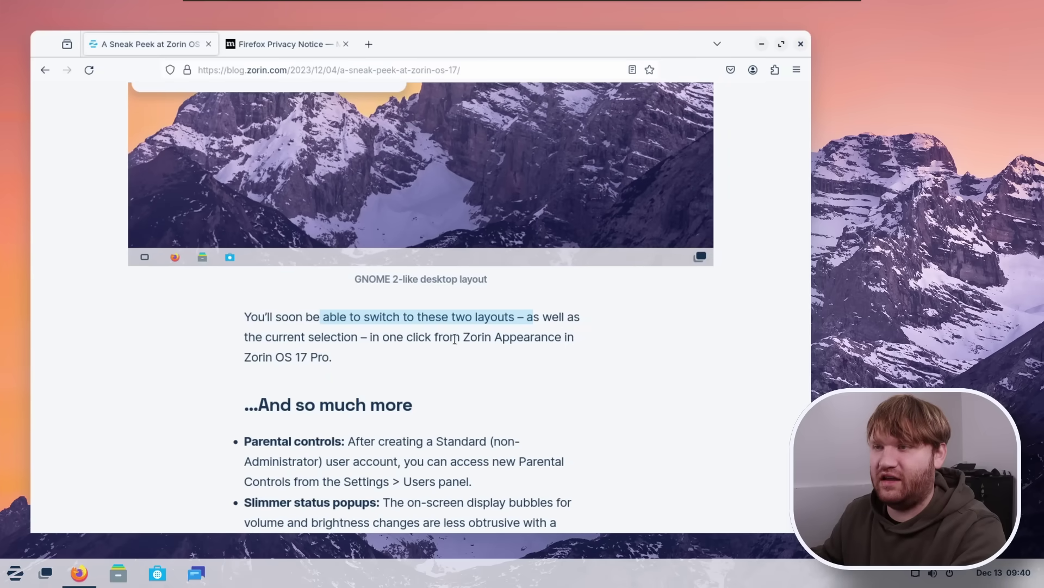
left_click(249, 363)
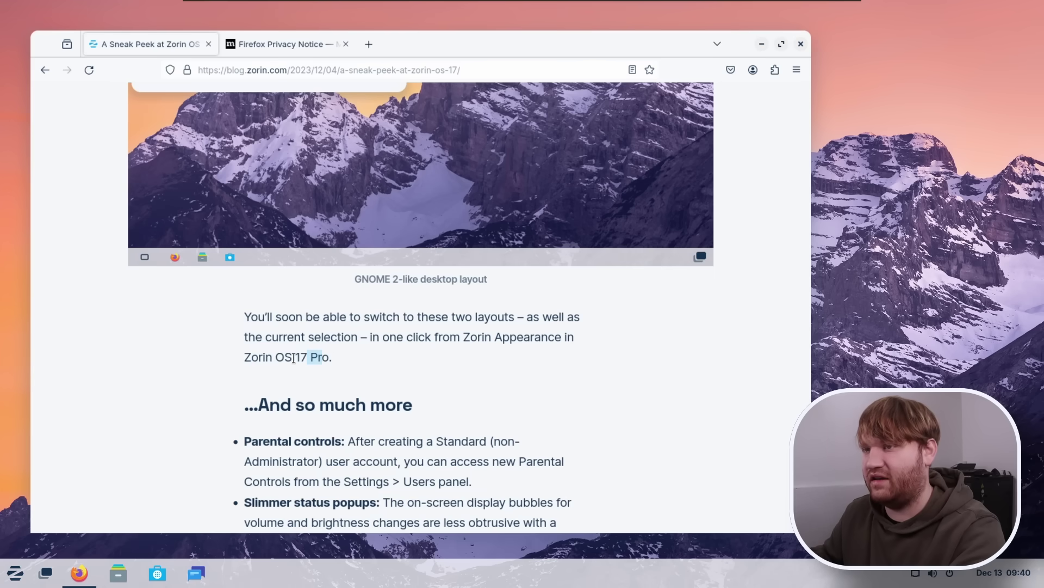
- Scroll on to the 'Your feedback' section, then jump back to the article's top with Home
left_click_drag(294, 358, 245, 358)
scroll(586, 435, "down", 9)
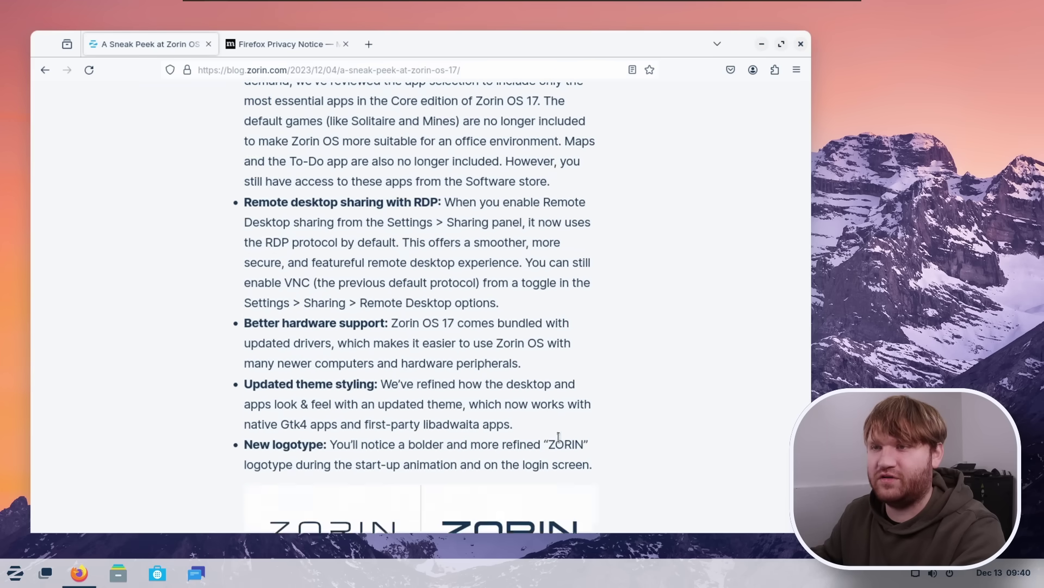
scroll(559, 437, "down", 5)
scroll(443, 279, "down", 10)
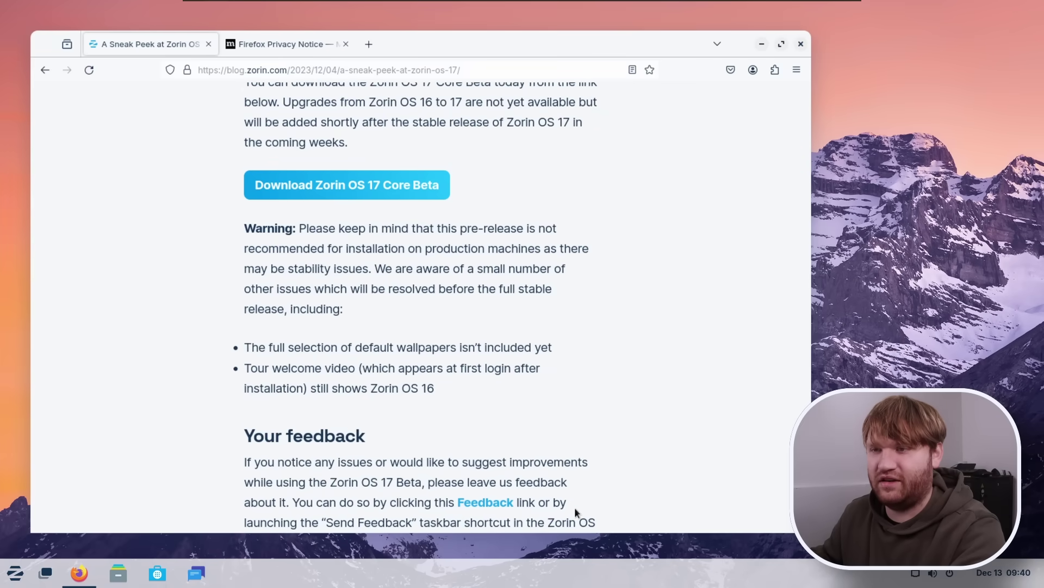
scroll(570, 490, "down", 6)
scroll(570, 474, "up", 1)
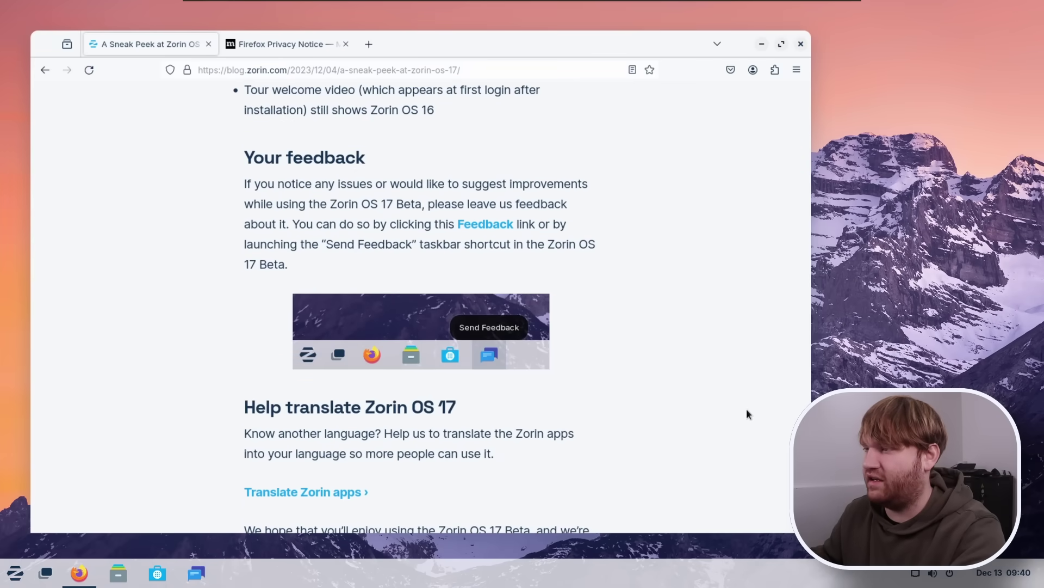
key("Home")
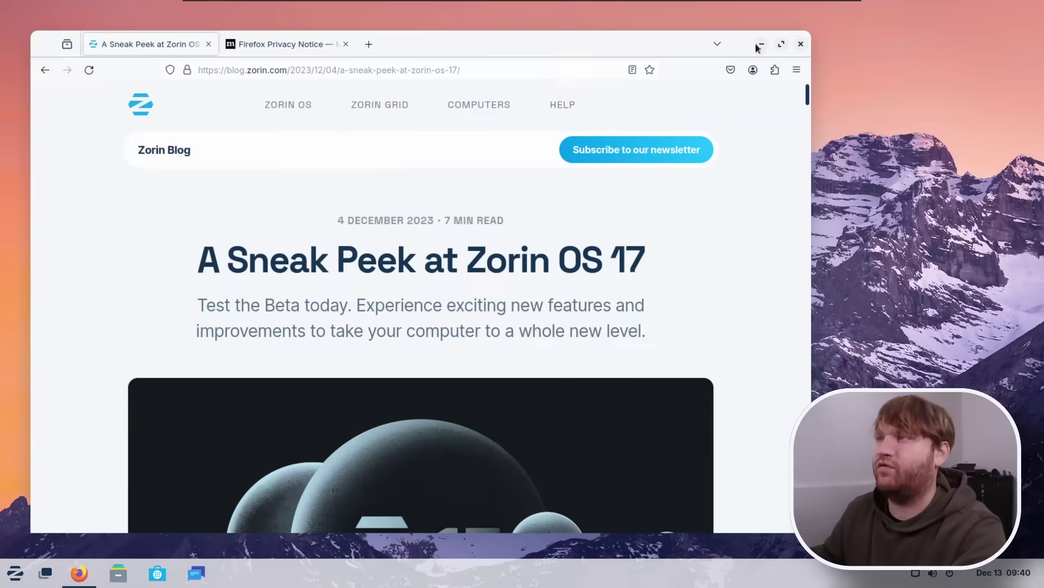
- Go from the blog to the Zorin OS Pro page and highlight its $39 price
left_click(288, 105)
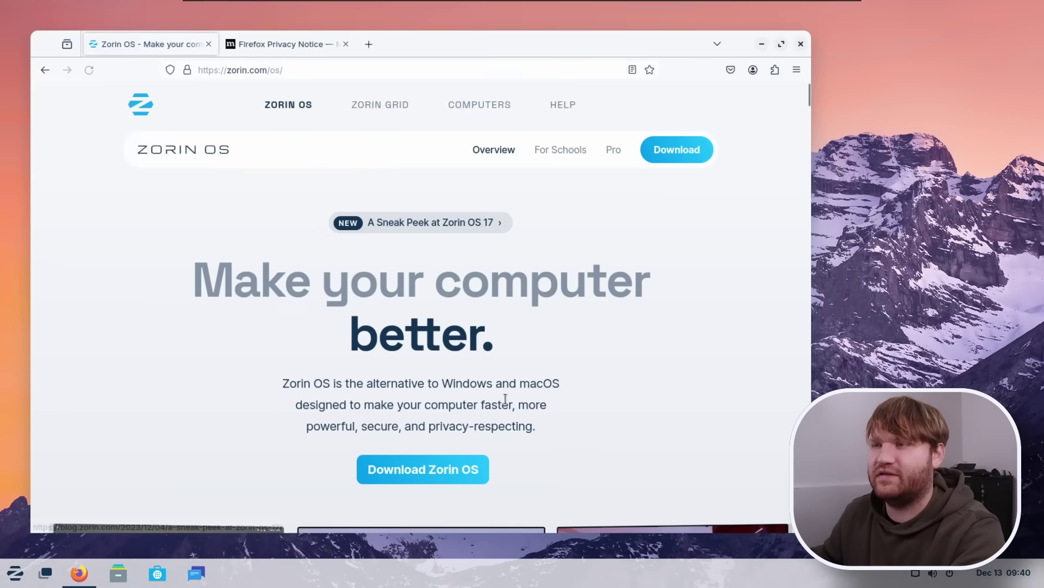
left_click(627, 149)
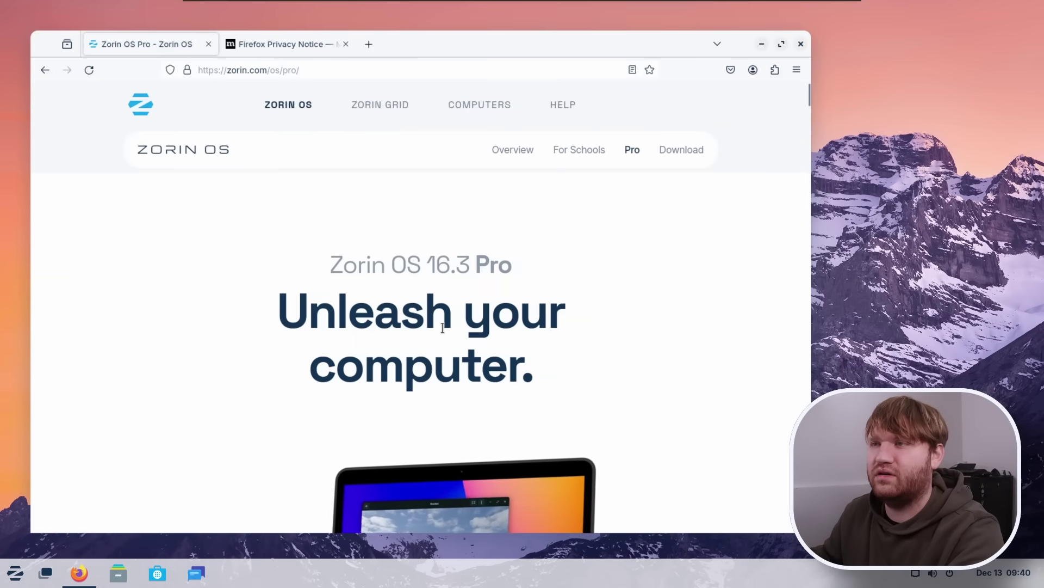
scroll(443, 332, "down", 3)
scroll(490, 309, "down", 4)
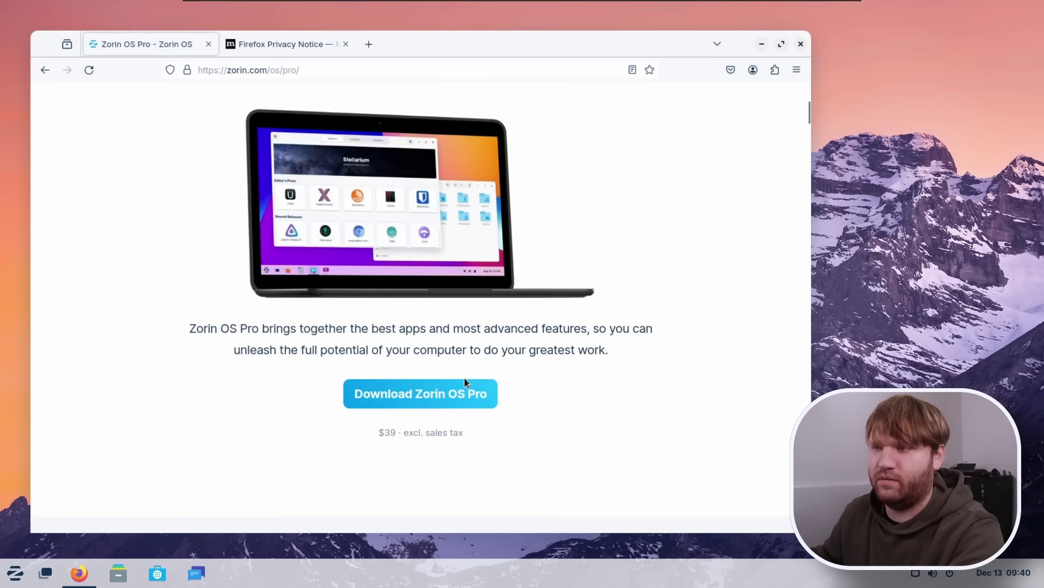
double_click(387, 433)
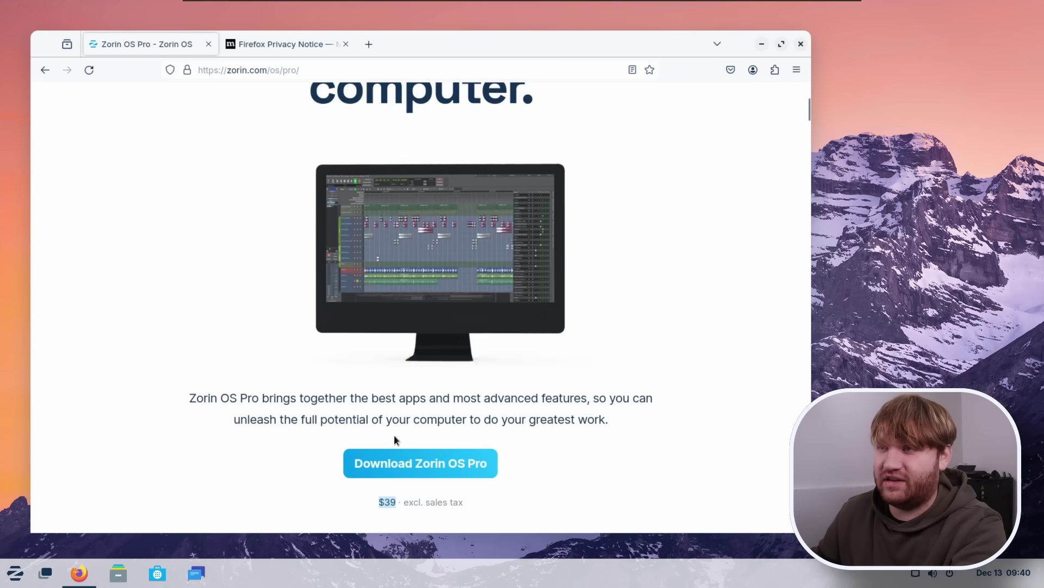
left_click(486, 425)
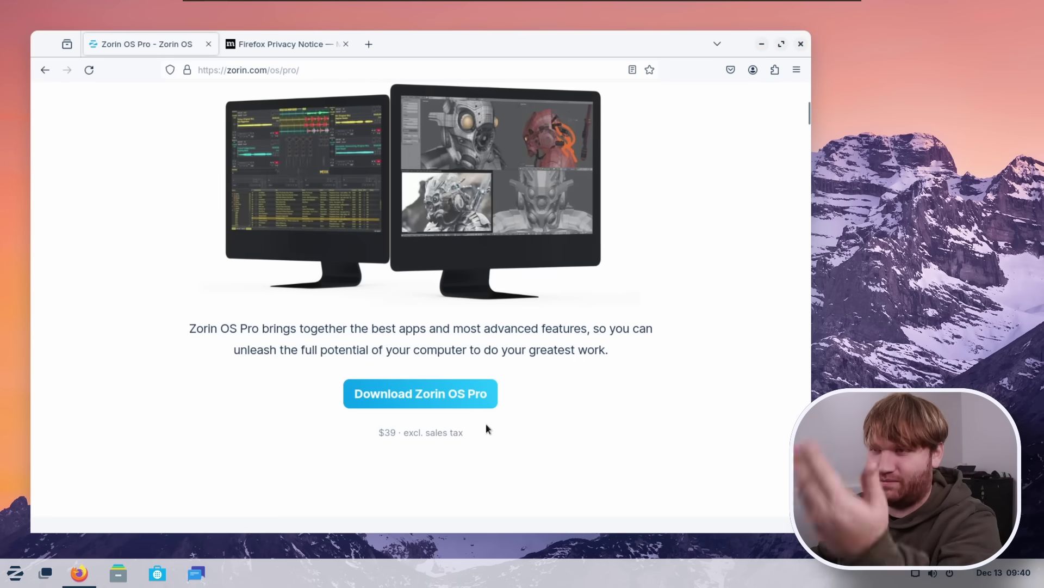
scroll(553, 312, "down", 10)
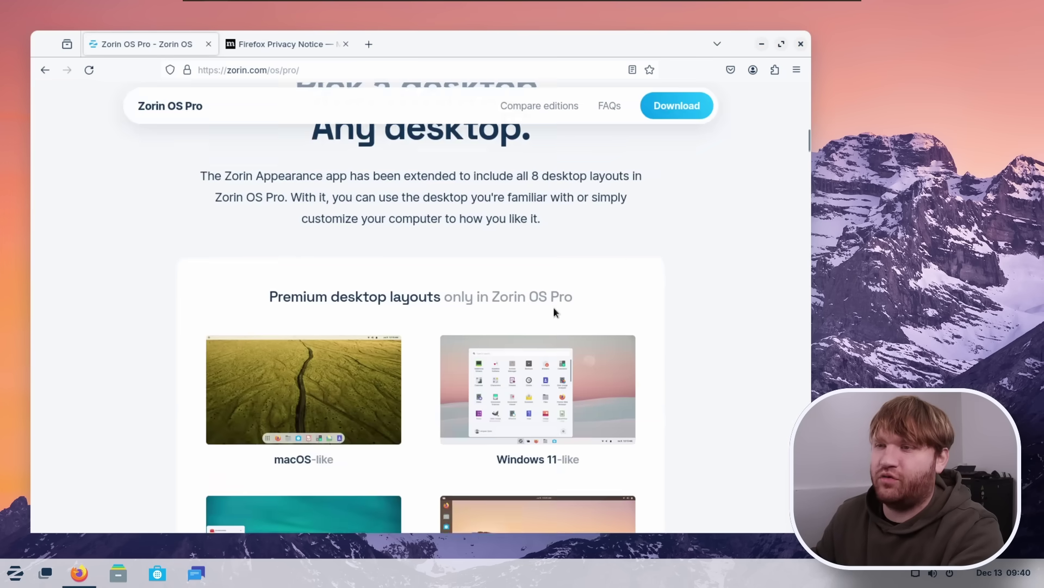
- Scroll to the Pro desktop layouts and highlight the Ubuntu-like layout caption
scroll(553, 312, "down", 2)
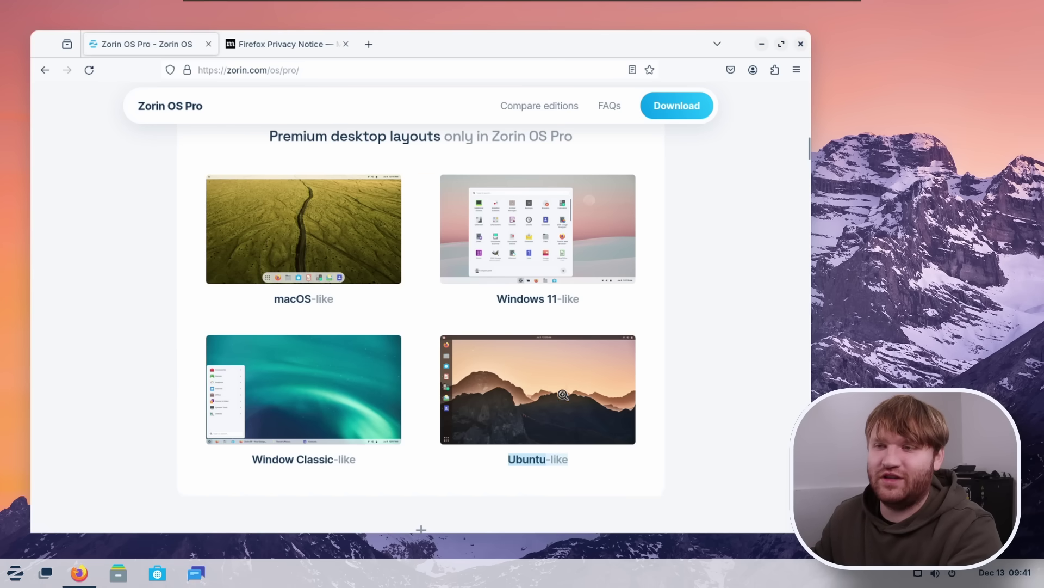
left_click_drag(497, 460, 572, 464)
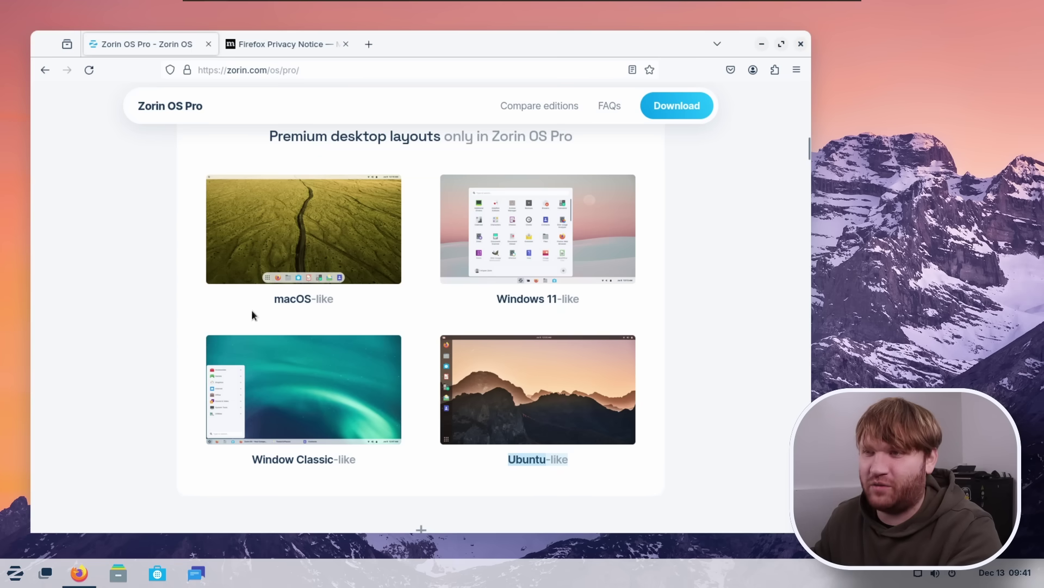
left_click_drag(578, 304, 601, 298)
left_click(602, 298)
- Scroll through the productivity apps and curated wallpaper sections, then drag the scrollbar back up
scroll(573, 295, "down", 5)
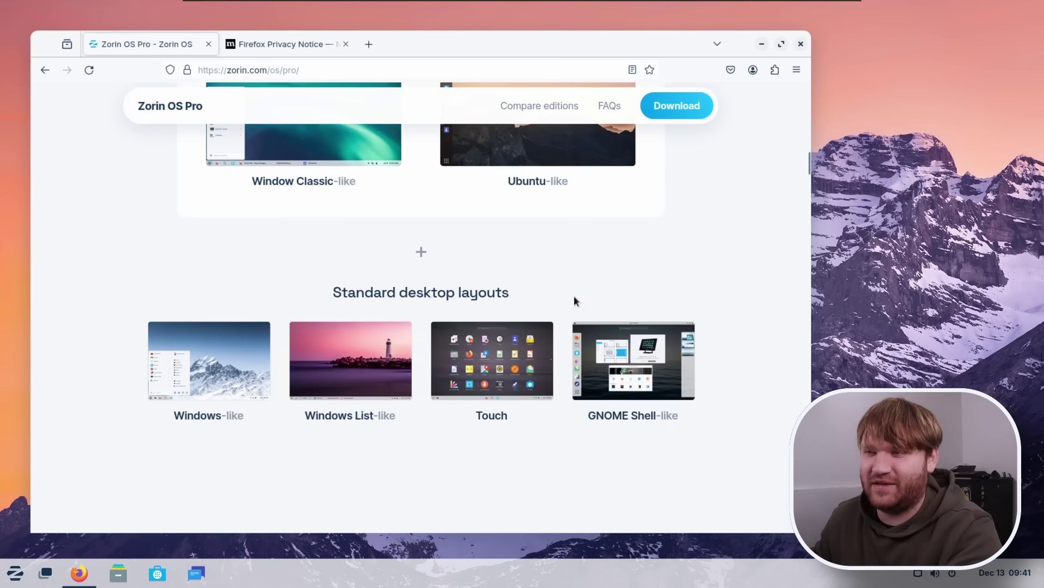
scroll(574, 294, "down", 15)
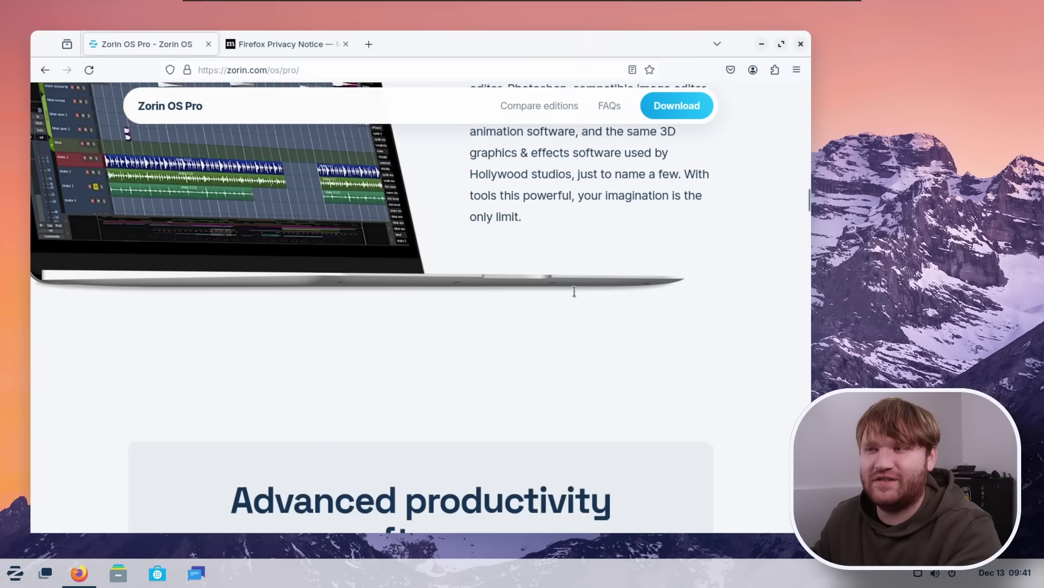
scroll(574, 292, "down", 10)
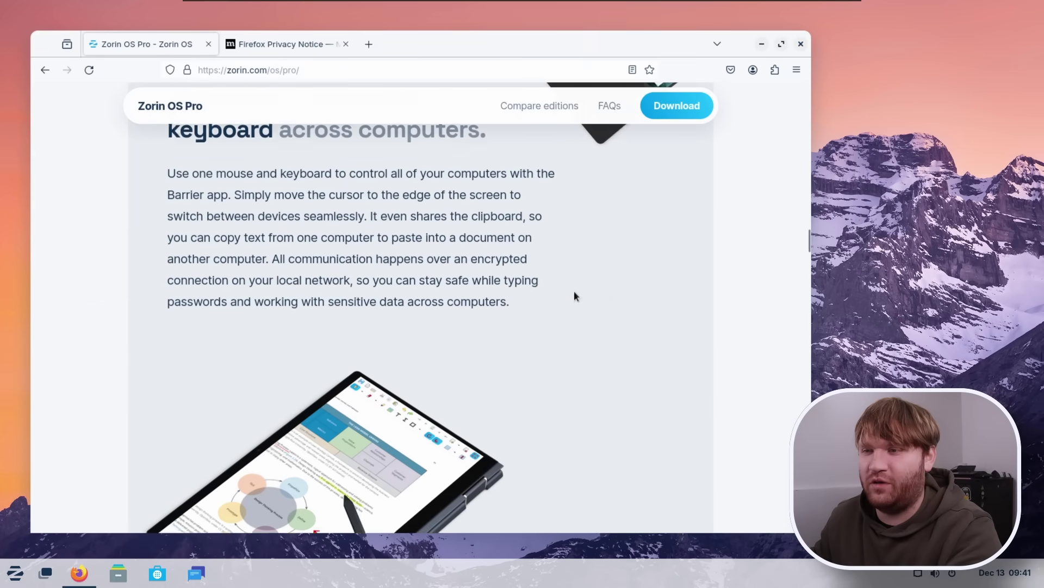
scroll(575, 296, "down", 10)
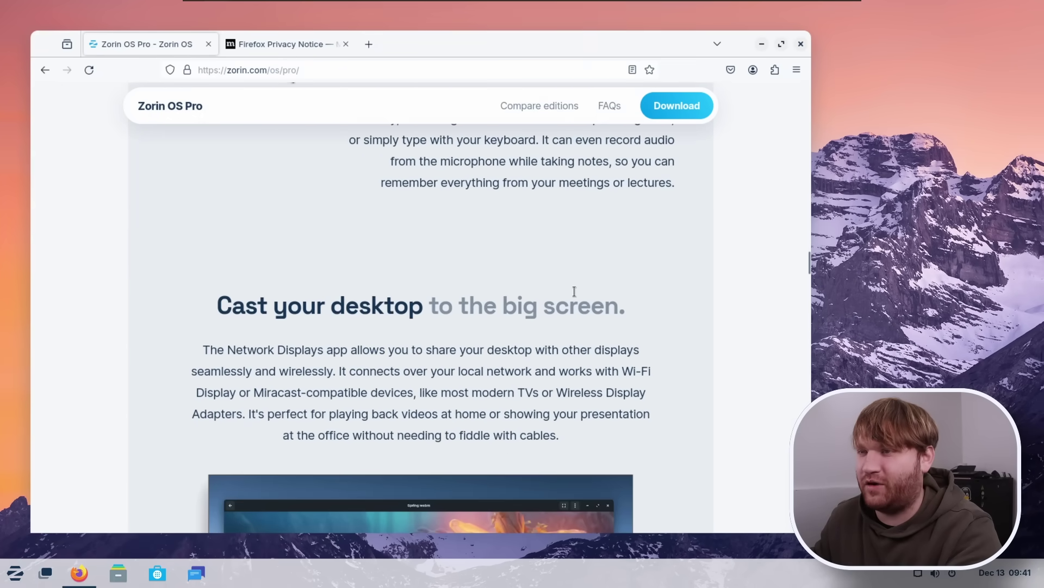
scroll(574, 295, "down", 5)
scroll(574, 295, "down", 3)
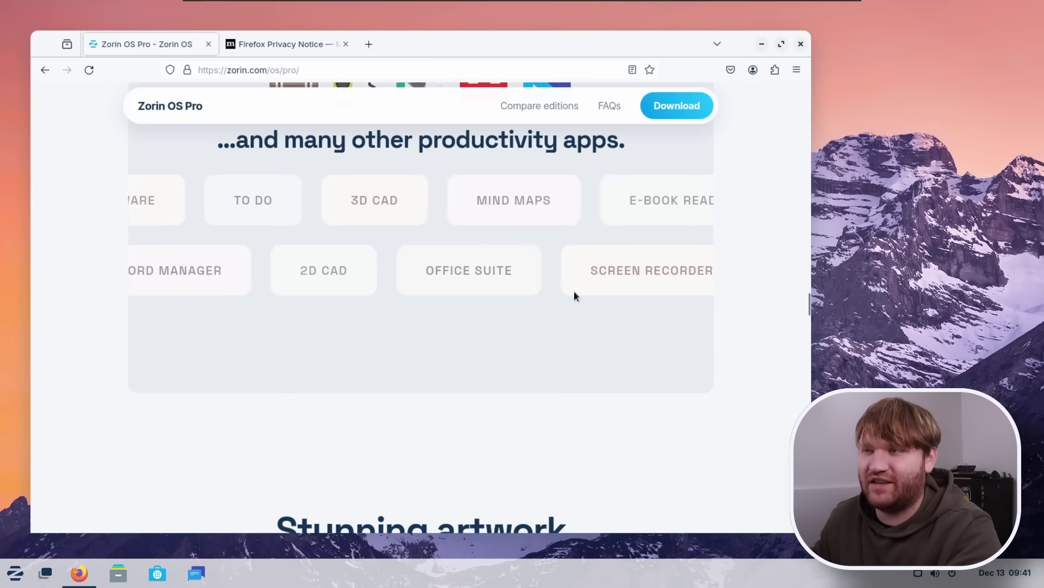
scroll(574, 296, "up", 3)
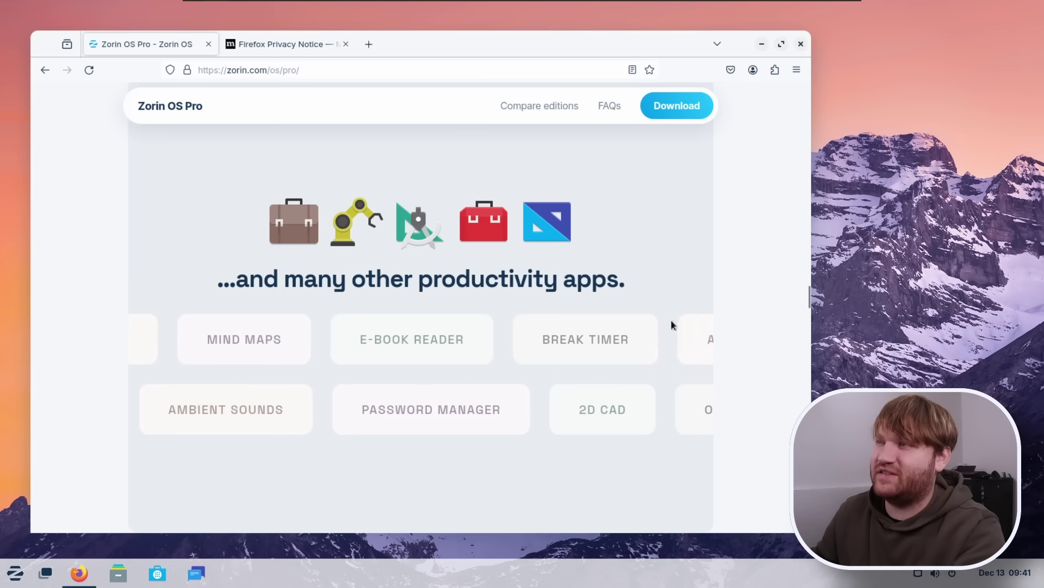
scroll(680, 295, "down", 15)
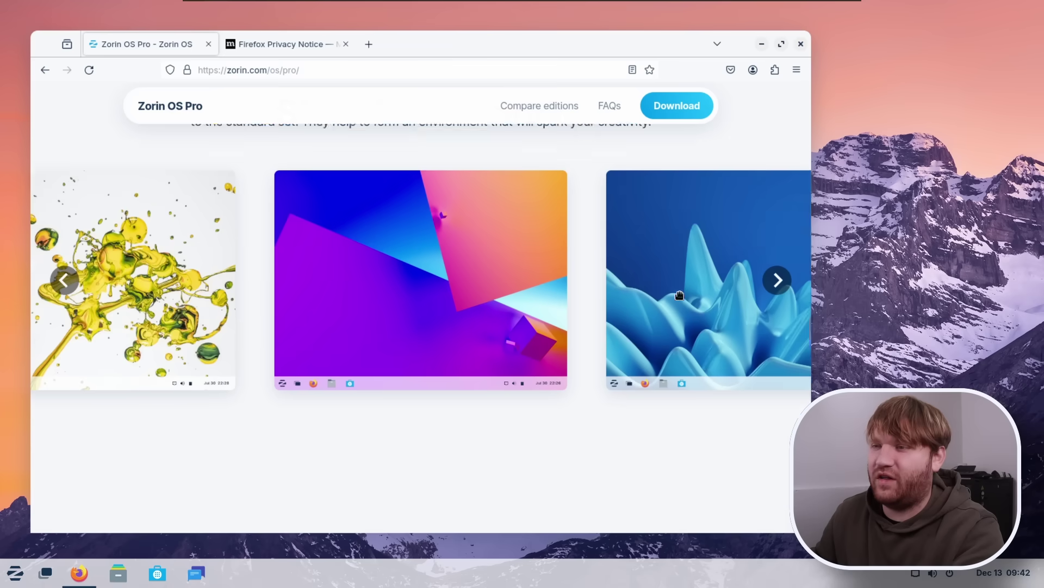
scroll(679, 296, "down", 6)
scroll(679, 296, "up", 6)
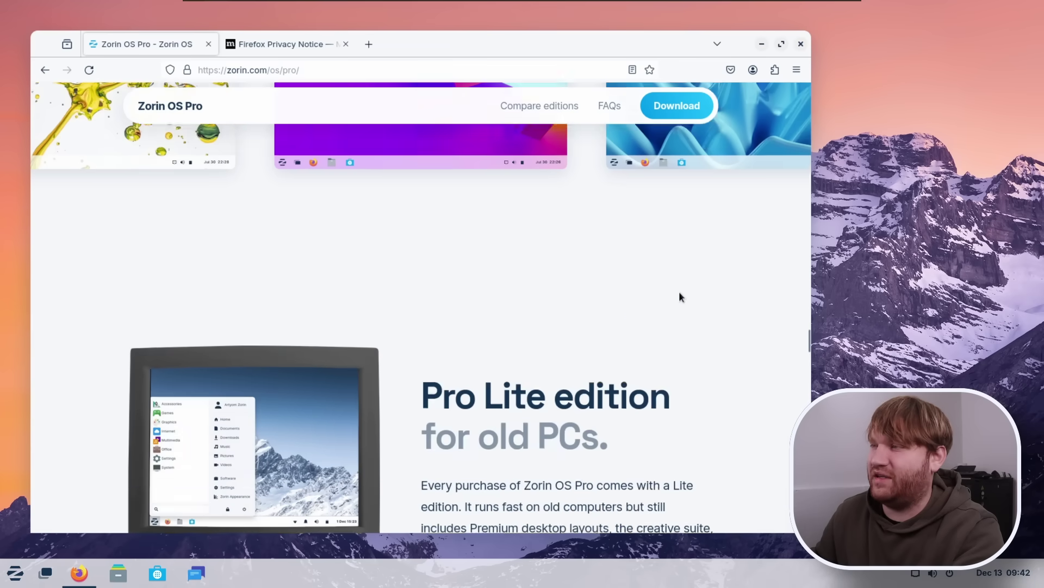
left_click_drag(808, 341, 669, 74)
- Search 'manjaro gnome layout switcher', view Manjaro's downloads page, then close both Firefox tabs
left_click(539, 69)
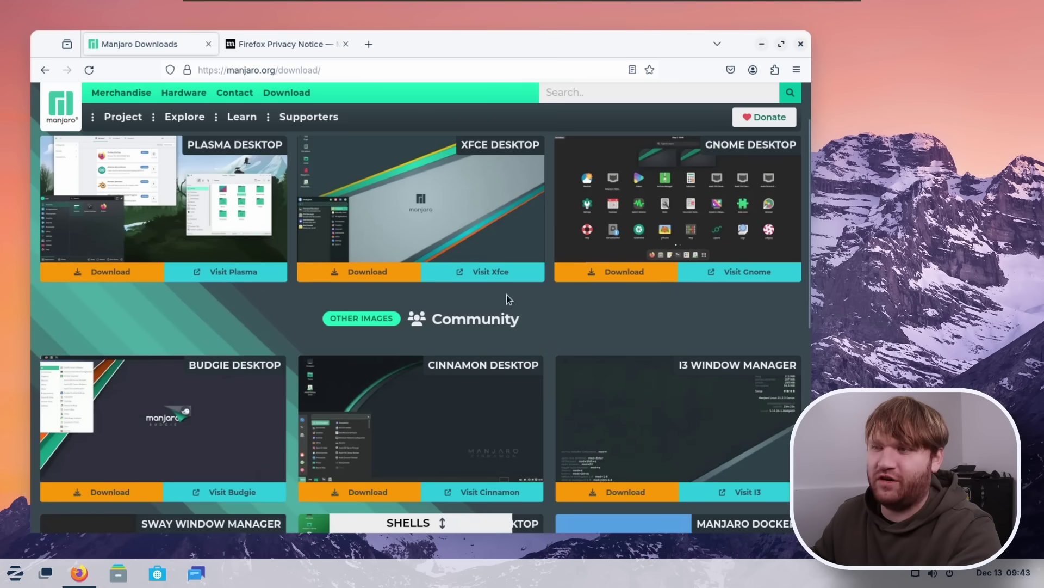
scroll(251, 348, "down", 2)
scroll(251, 348, "up", 3)
left_click(208, 44)
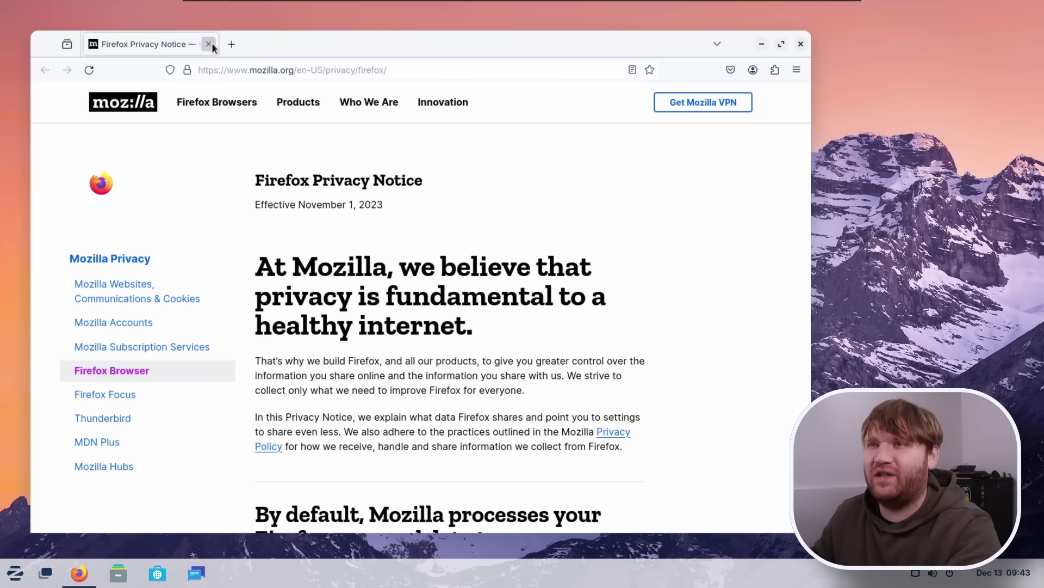
left_click(208, 44)
left_click_drag(713, 117, 200, 535)
left_click(15, 573)
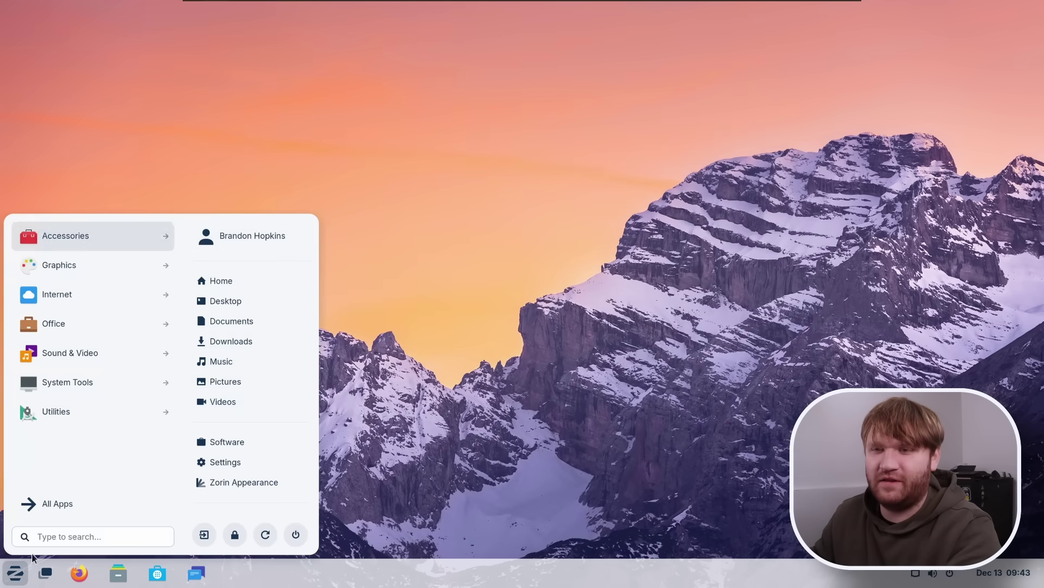
left_click(569, 297)
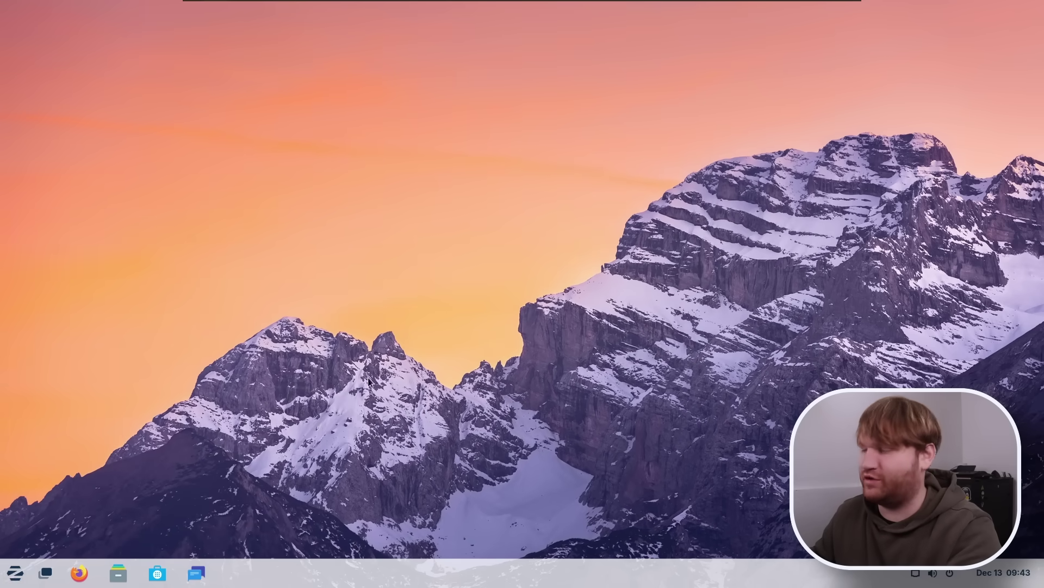